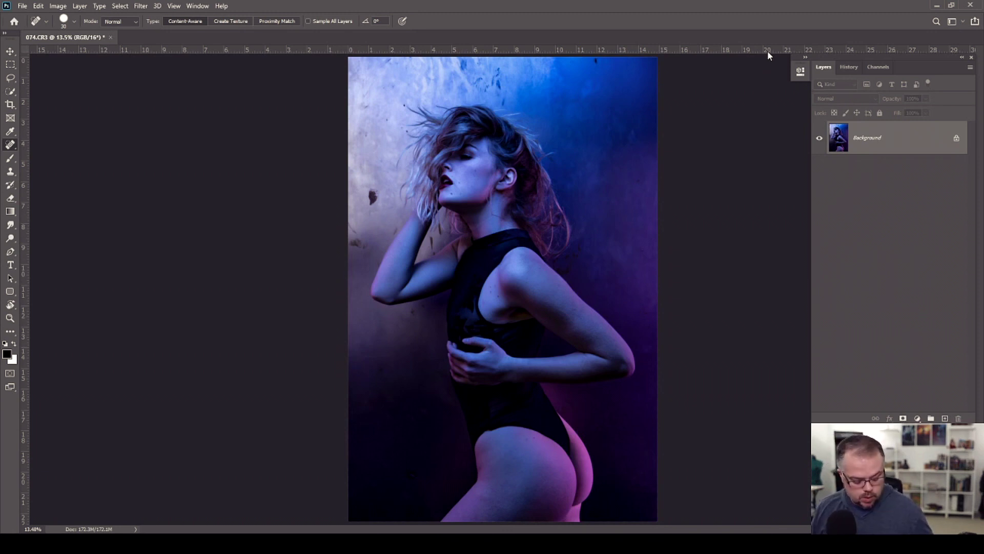
Heal the large dark spot on the bright wall beside the model's hair with a 150 px Spot Healing Brush.
key(z)
click(528, 220)
click(533, 219)
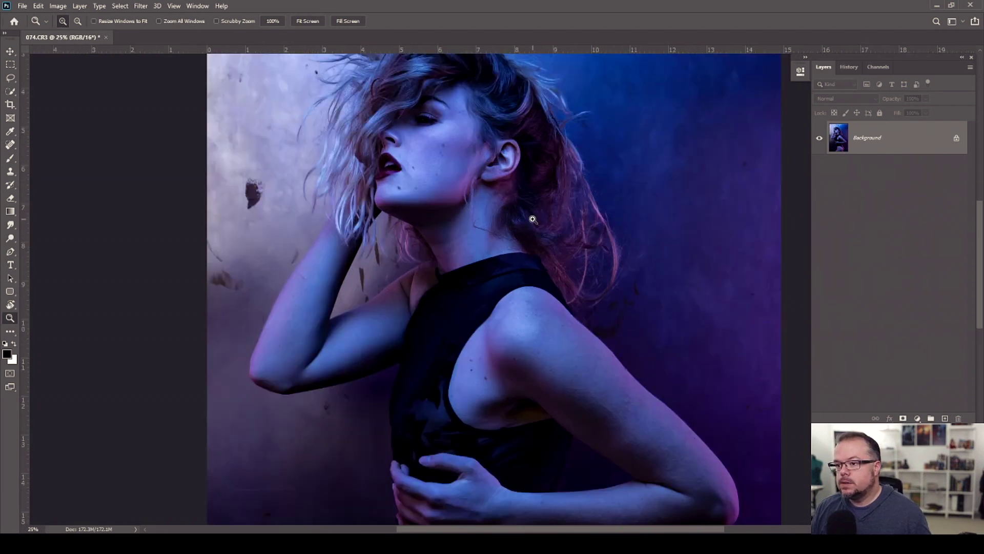
drag(477, 208, 491, 323)
key(j)
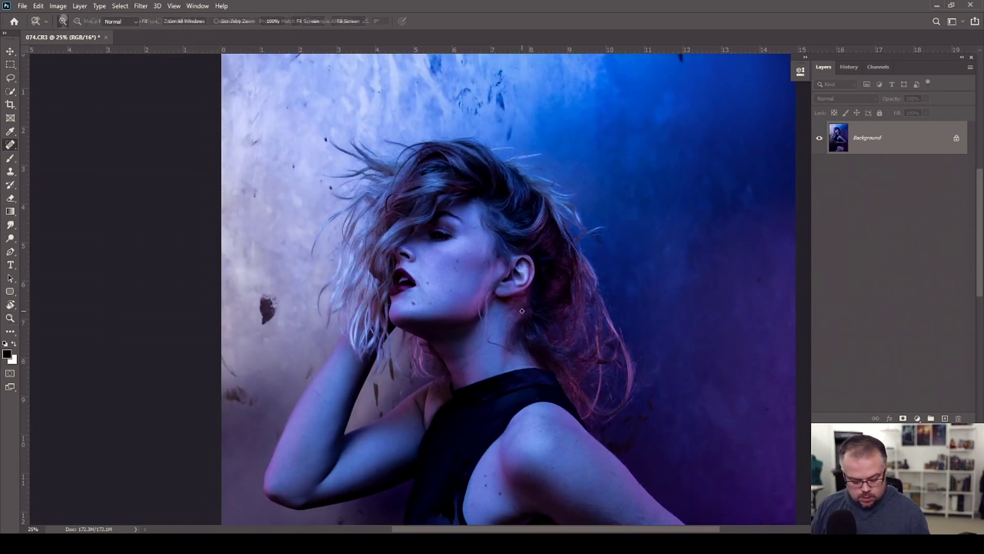
key(bracketright)
key(bracketright)
key(bracketright)
key(bracketright)
key(bracketright)
key(bracketright)
key(bracketright)
key(bracketright)
key(bracketright)
key(bracketright)
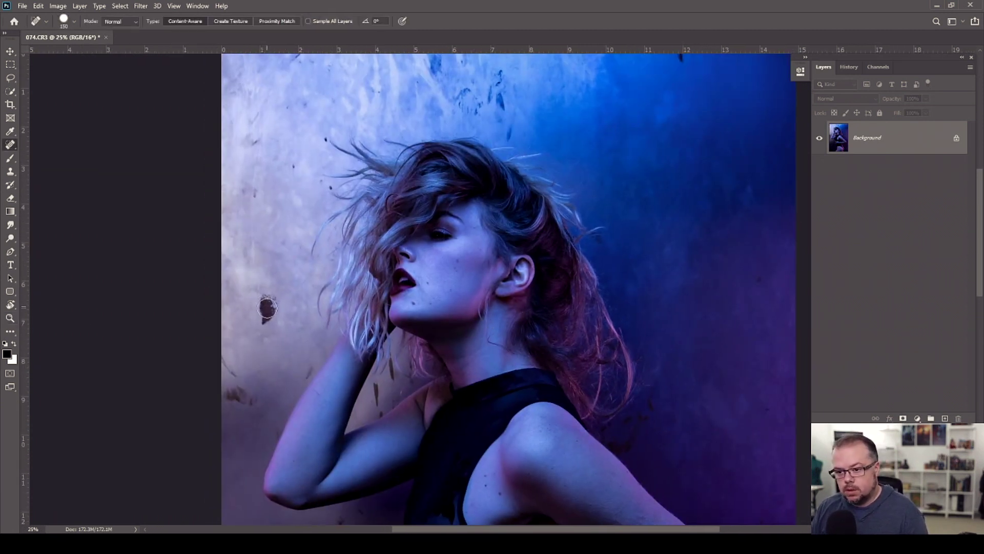
drag(267, 303, 266, 315)
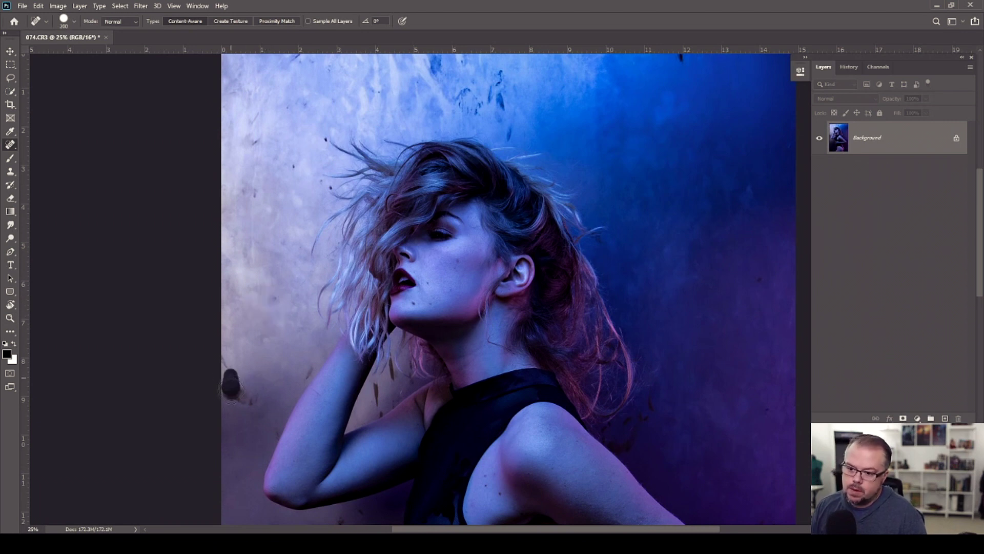
Clone out the dark marks on the wall between the raised arm and the neck, using a 50 px Clone Stamp at 10% flow.
key(s)
scroll(297, 257, up, 3)
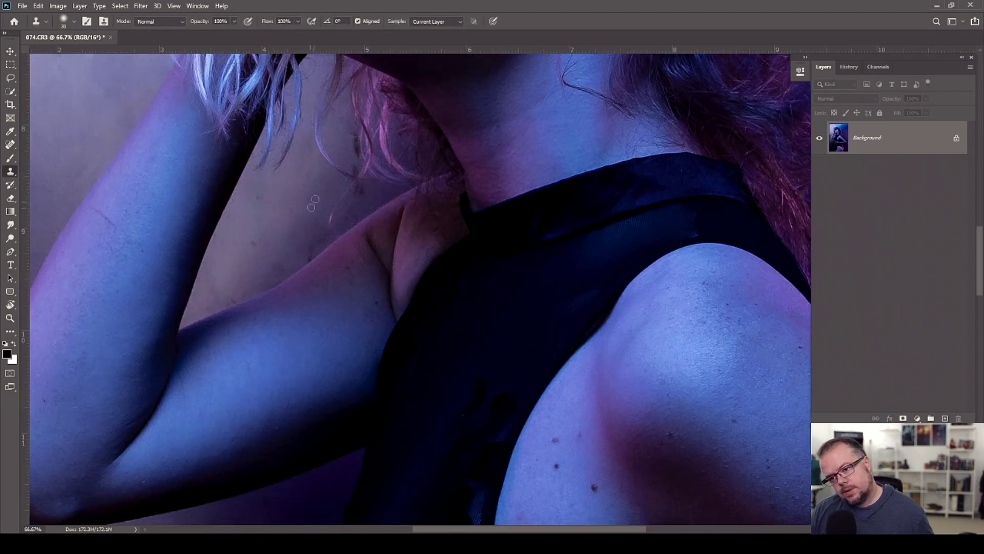
key(bracketright)
key(bracketright)
drag(276, 256, 259, 281)
key(ctrl+0)
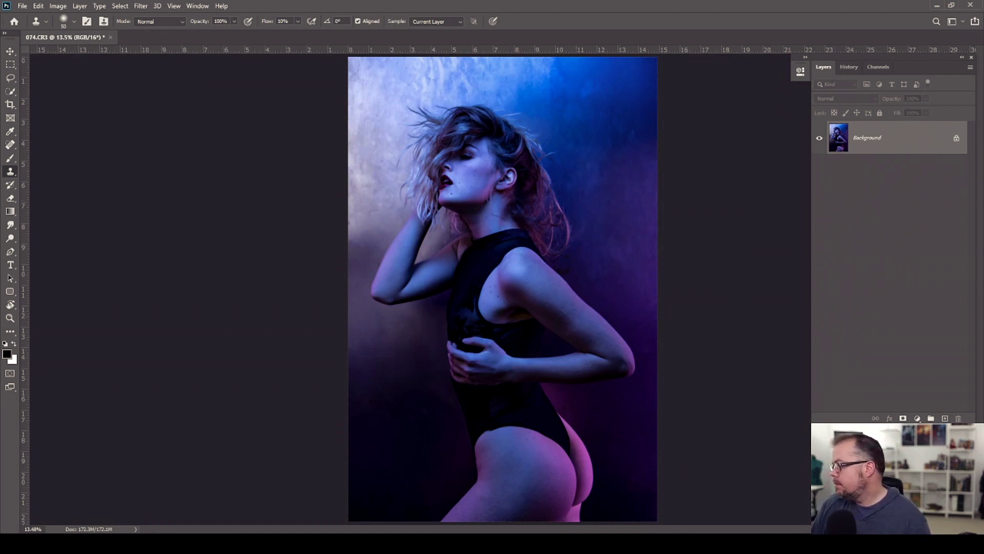
Run the retouching action that creates the details and color layers, and open the Median filter for the color layer.
key(F2)
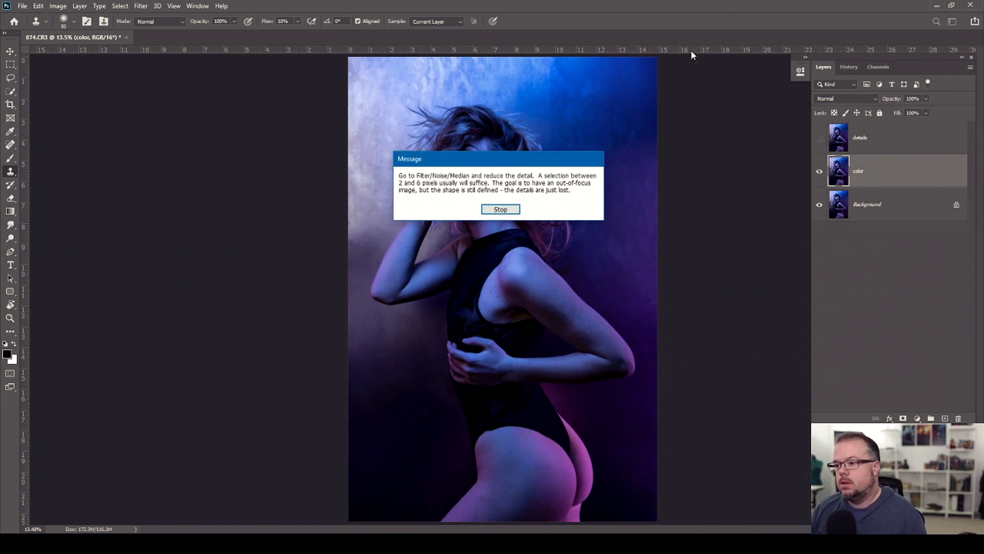
click(500, 209)
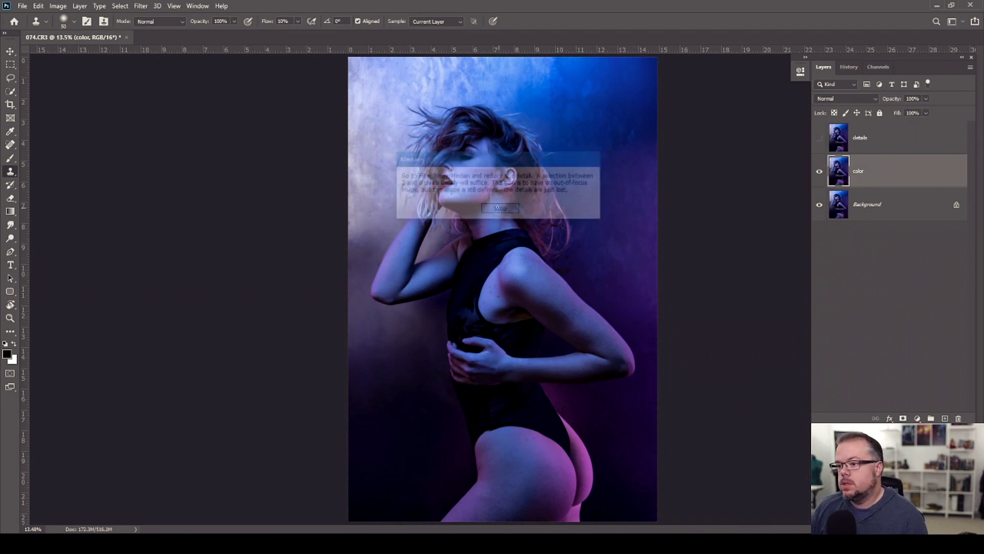
click(141, 6)
mouse_move(210, 151)
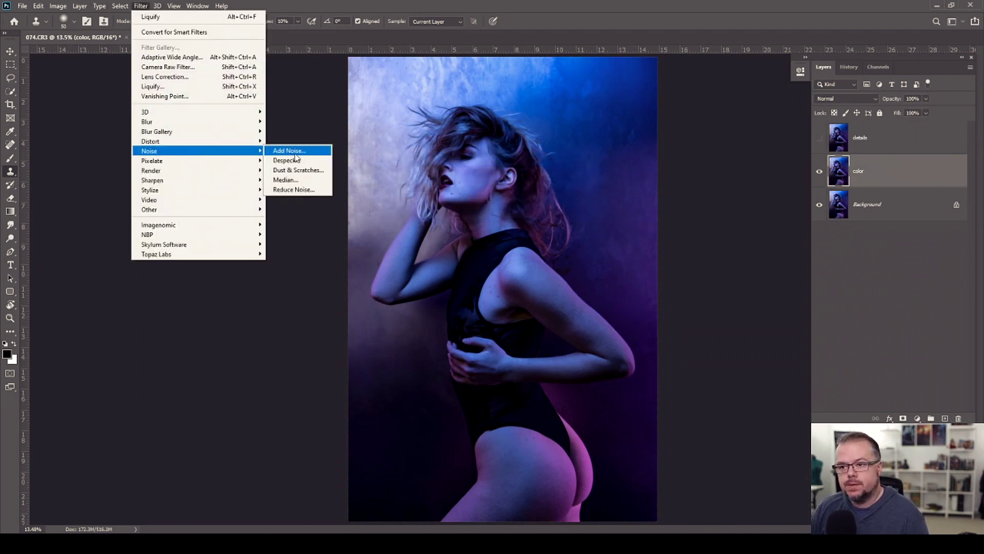
click(285, 179)
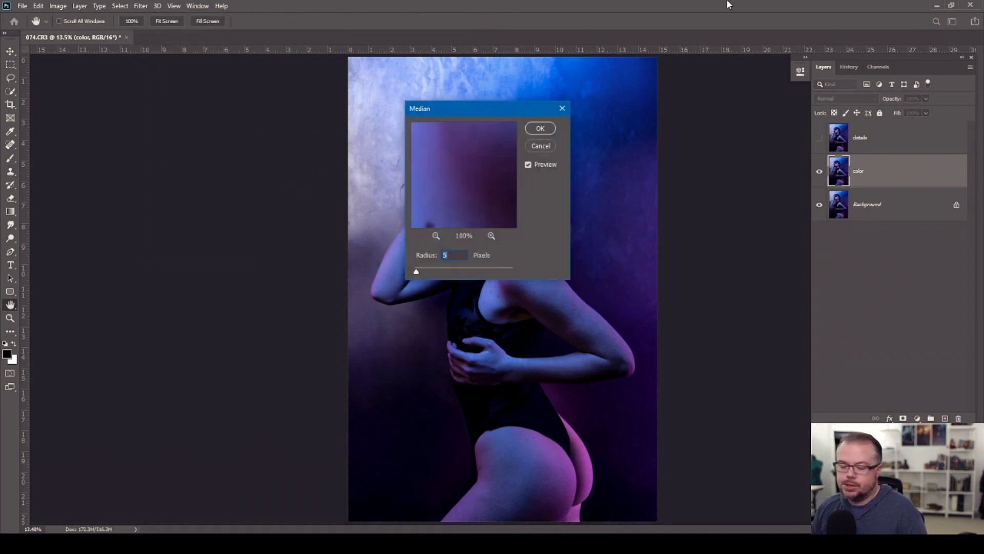
Apply the Median filter to the color layer with a radius of 6 pixels, checking the face in the filter preview.
drag(504, 109, 206, 123)
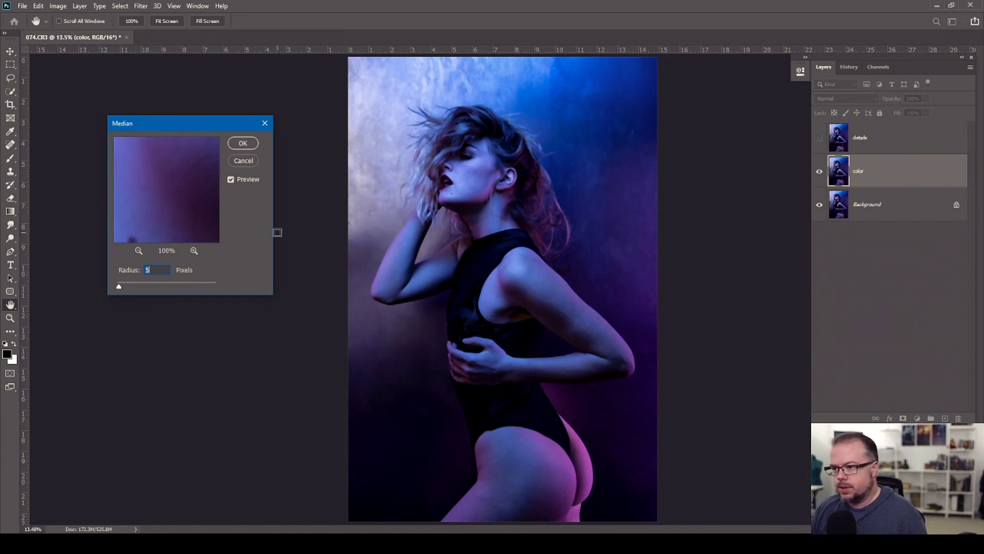
click(137, 250)
click(138, 251)
click(138, 250)
click(140, 250)
click(141, 251)
click(141, 251)
drag(163, 163, 175, 191)
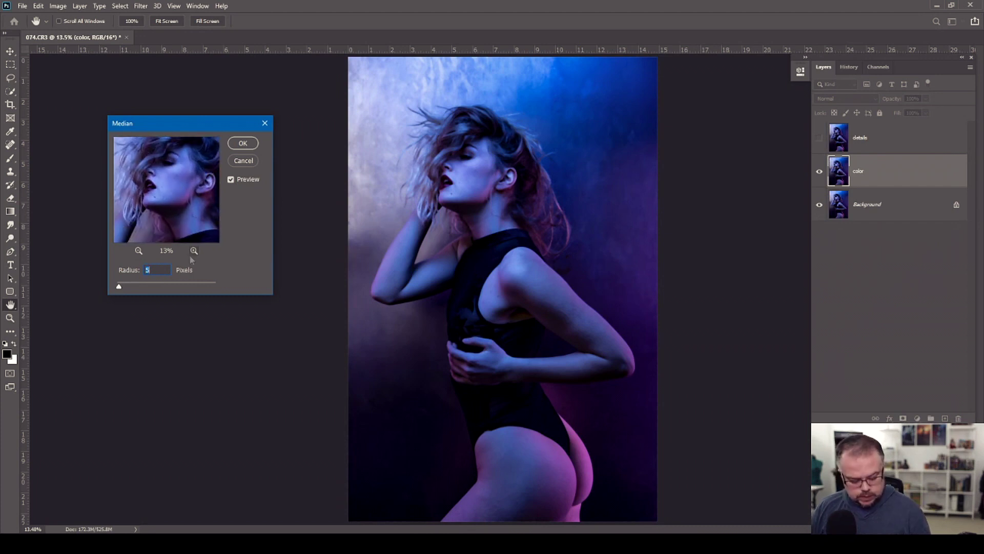
text(6)
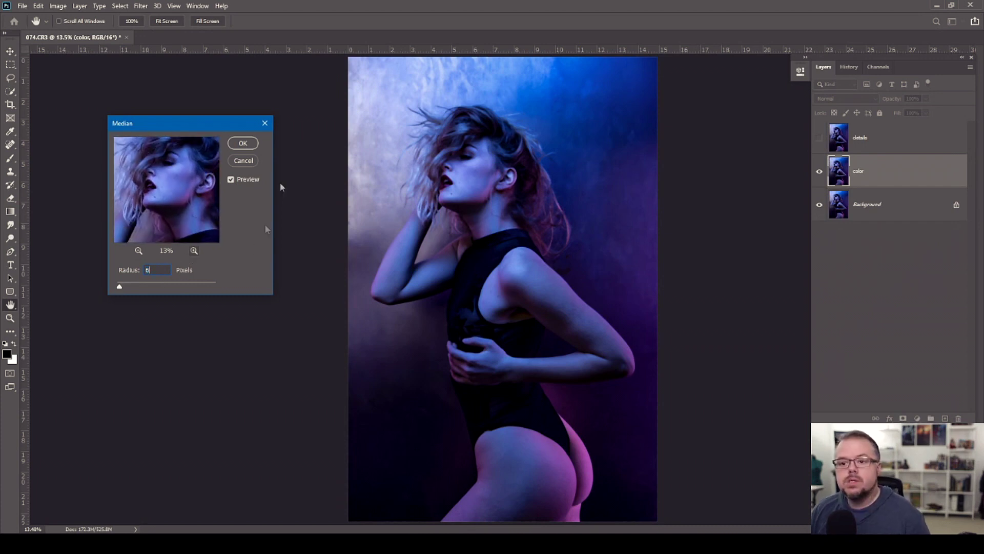
click(243, 143)
Clone out small blemishes on the shoulder in the Main Detail Layer with a 15 px Clone Stamp.
key(s)
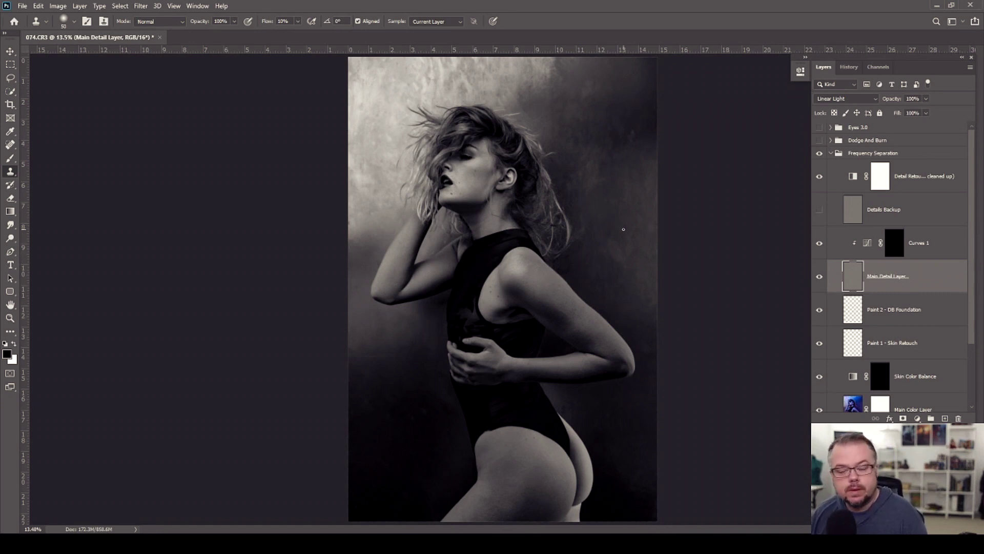
key(z)
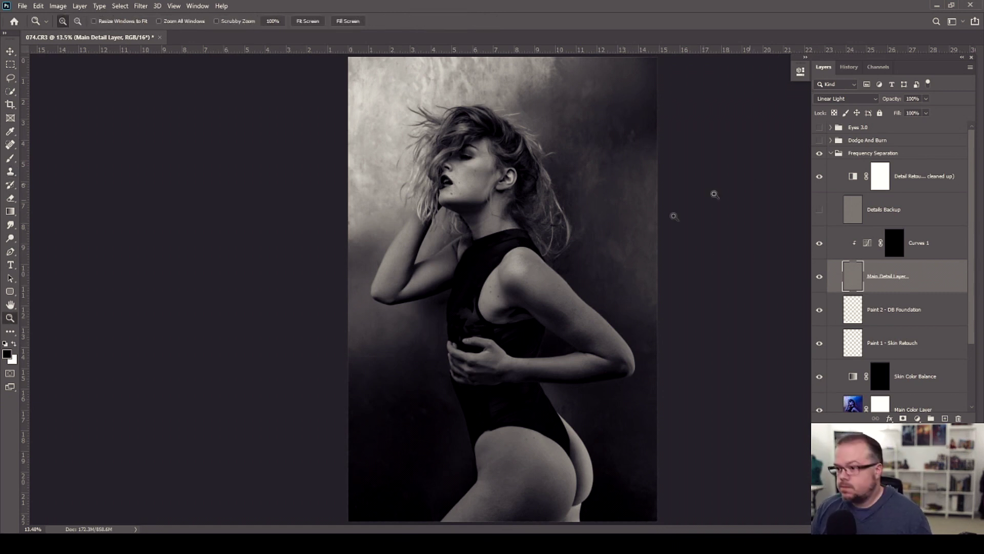
click(481, 213)
click(502, 228)
click(528, 264)
mouse_move(533, 391)
mouse_down()
mouse_move(467, 284)
mouse_move(374, 301)
mouse_up()
click(471, 271)
key(s)
key(bracketleft)
key(bracketleft)
key(bracketleft)
key(bracketleft)
key(bracketleft)
key(bracketleft)
key(bracketleft)
alt+click(432, 200)
drag(420, 226, 416, 229)
alt+click(359, 238)
drag(346, 189, 354, 201)
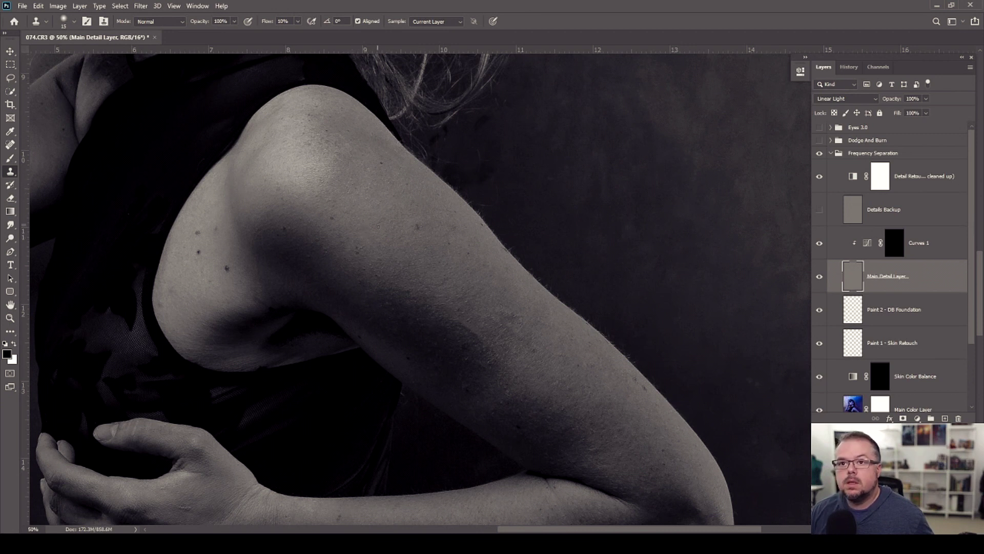
Clone clean texture over the spots along the upper arm with a 25 px Clone Stamp at 100% flow.
key(bracketright)
key(bracketright)
alt+click(360, 232)
mouse_move(310, 254)
mouse_down()
mouse_move(318, 236)
mouse_move(327, 257)
mouse_move(335, 251)
mouse_up()
click(366, 268)
drag(417, 288, 471, 334)
click(504, 335)
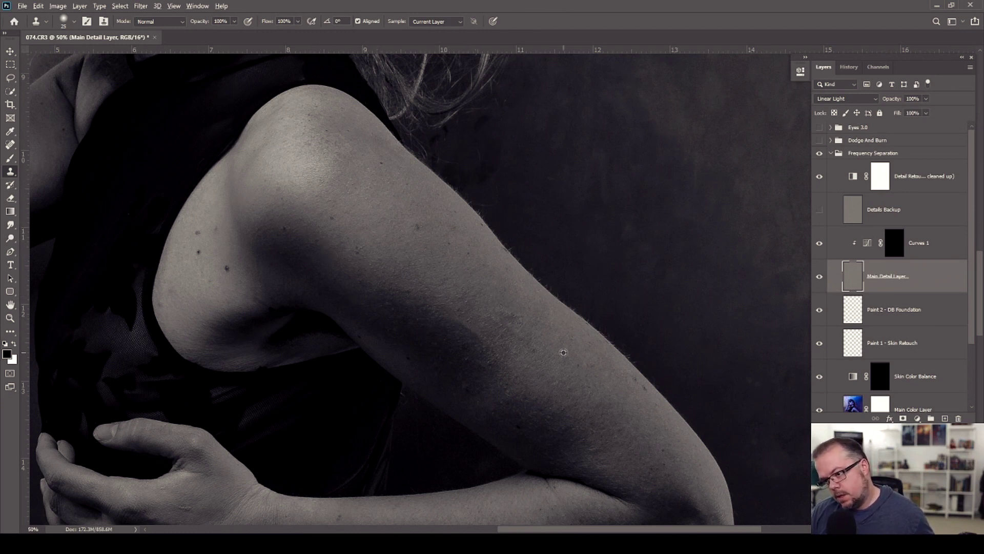
Check the forearm and hand for remaining blemishes and clone skin texture around the moles beside the armpit.
drag(506, 383, 368, 300)
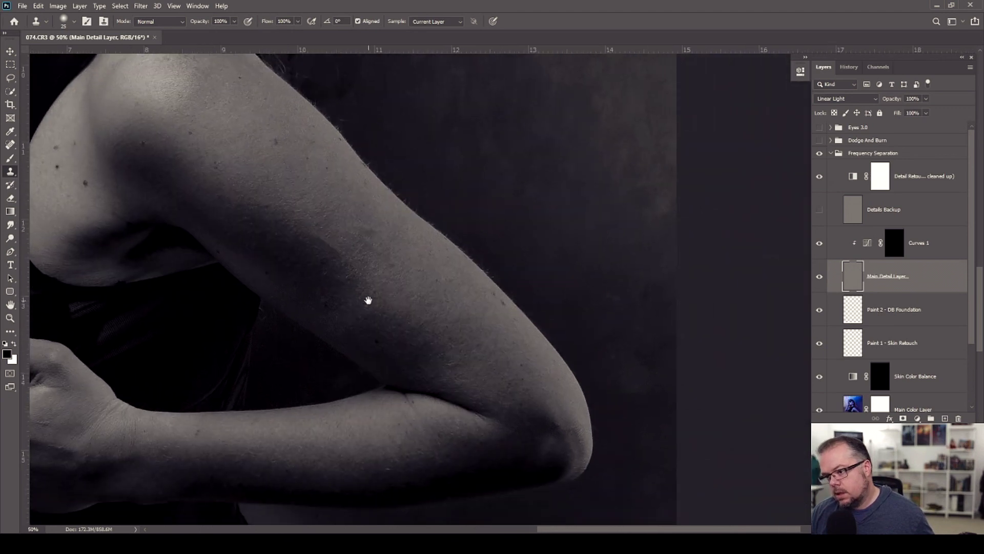
drag(386, 451, 488, 348)
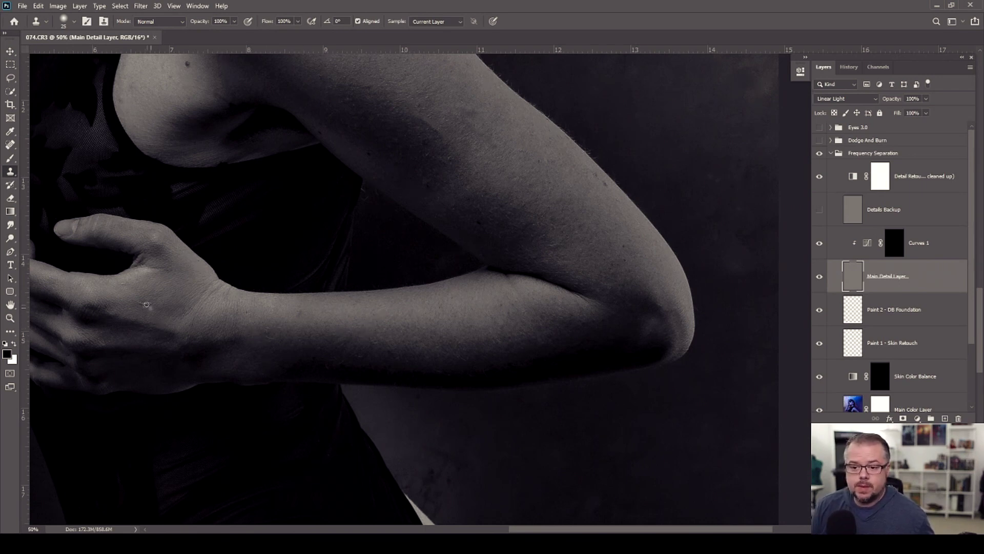
drag(228, 317, 399, 282)
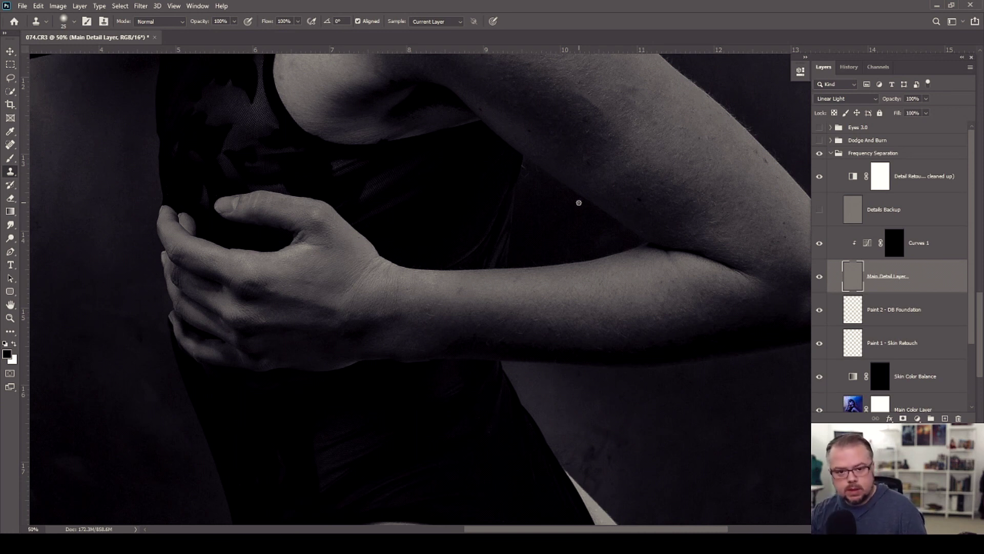
mouse_move(675, 280)
mouse_down()
mouse_move(675, 258)
mouse_move(660, 262)
mouse_up()
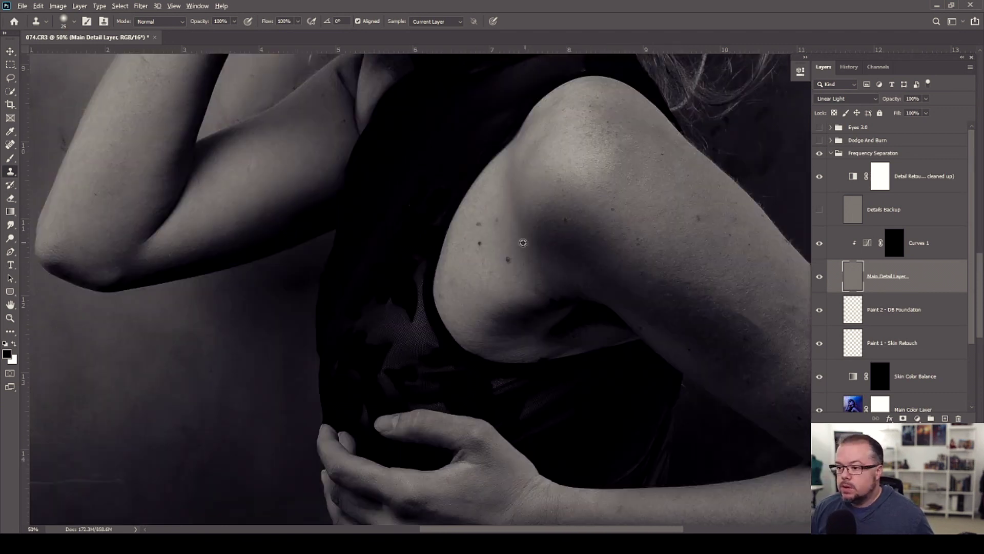
alt+click(510, 249)
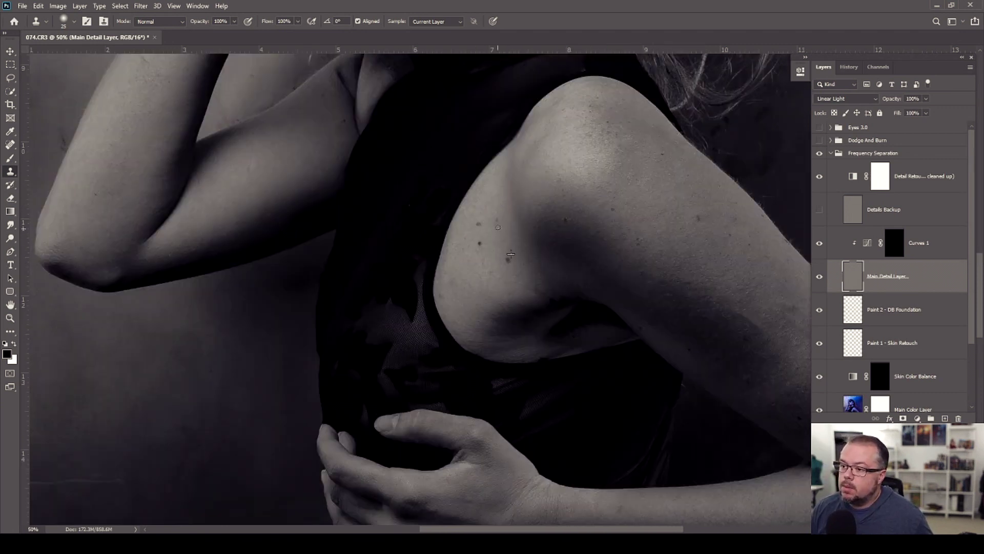
click(483, 237)
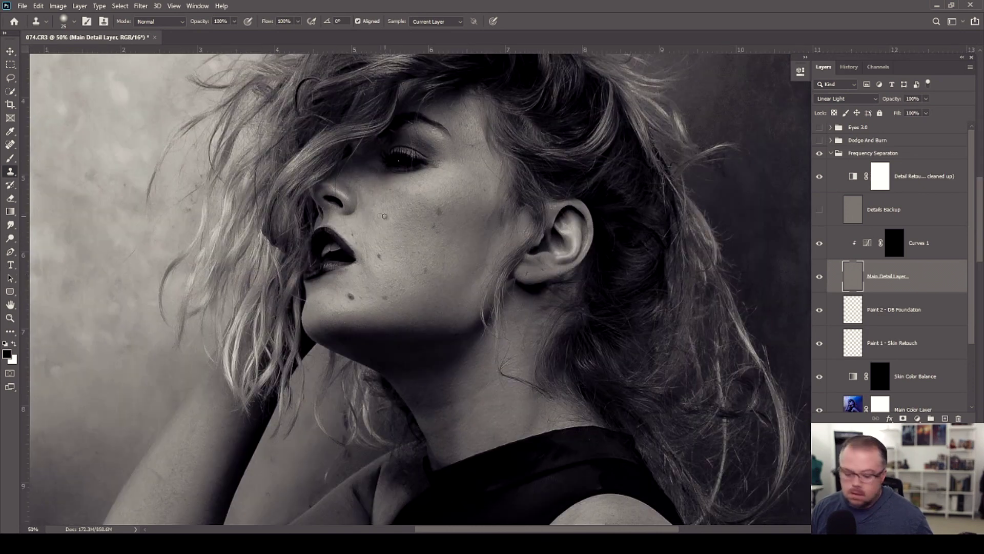
Clone out the small blemishes on the cheek in front of the ear with a 10 px Clone Stamp.
key(z)
click(387, 220)
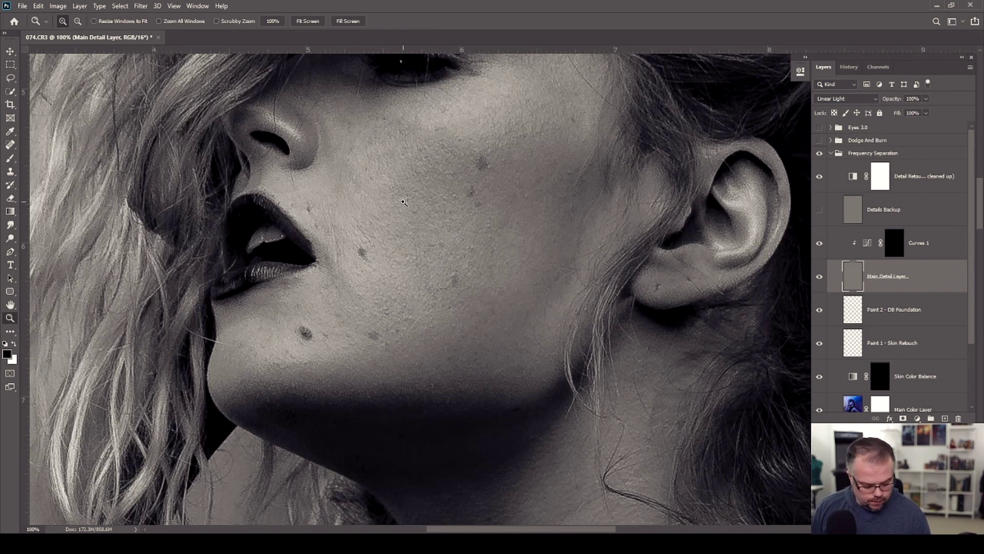
key(s)
key(bracketright)
alt+click(530, 221)
drag(553, 190, 569, 171)
click(575, 180)
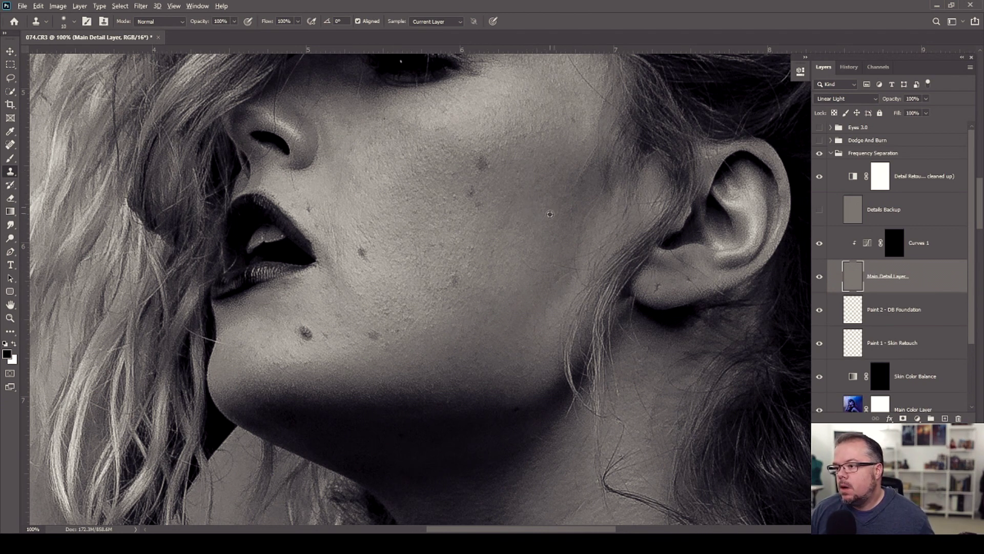
click(575, 189)
click(584, 166)
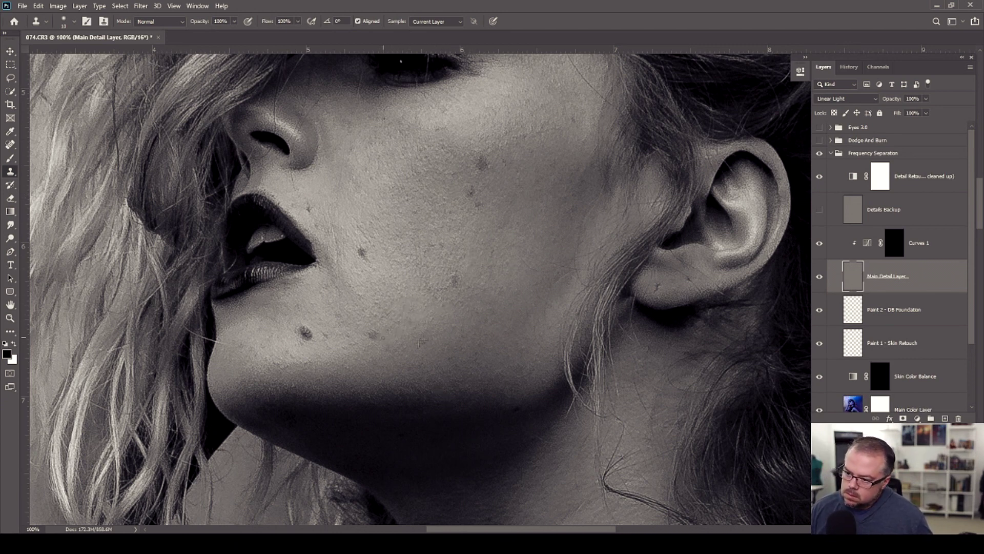
Hide the black-and-white Detail Retouch adjustment layer and turn off aligned sampling for a smaller Clone Stamp brush.
scroll(327, 334, up, 1)
key(bracketleft)
key(bracketleft)
click(819, 176)
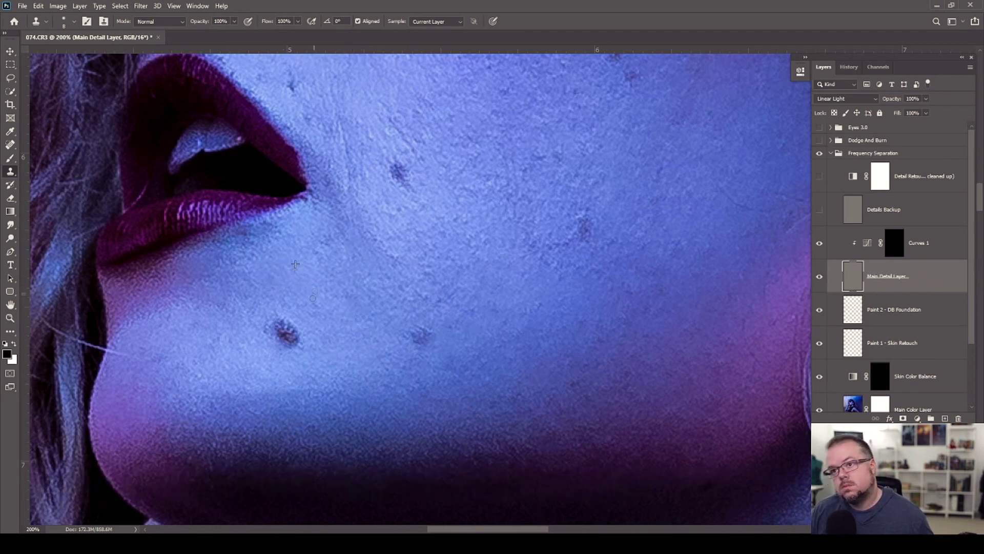
click(358, 22)
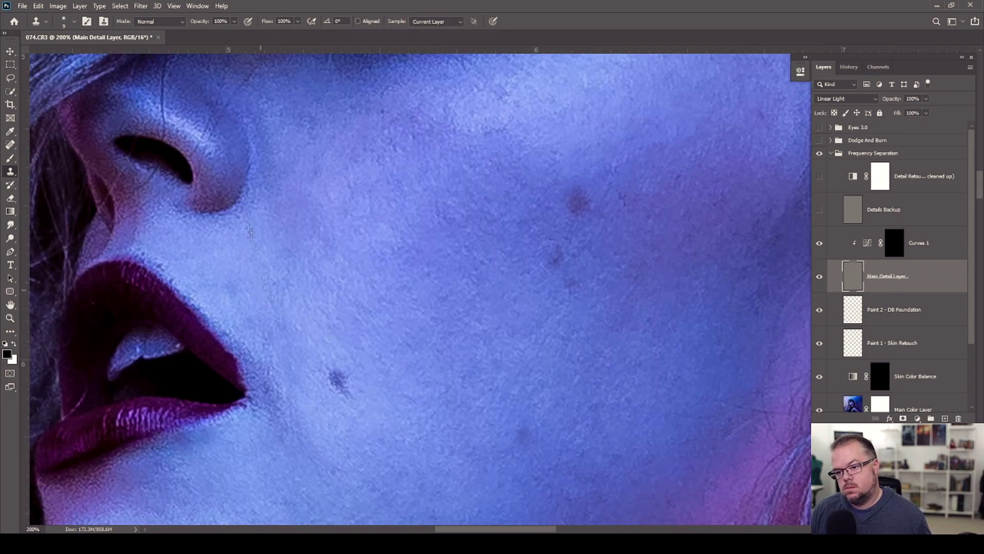
Clean up the fine skin blemishes around the mouth, cheek and eye on the Main Detail Layer with the Clone Stamp.
mouse_move(271, 285)
mouse_down()
mouse_move(265, 346)
mouse_move(295, 318)
mouse_up()
drag(404, 452, 419, 257)
drag(459, 349, 279, 321)
drag(451, 164, 445, 458)
drag(435, 277, 455, 409)
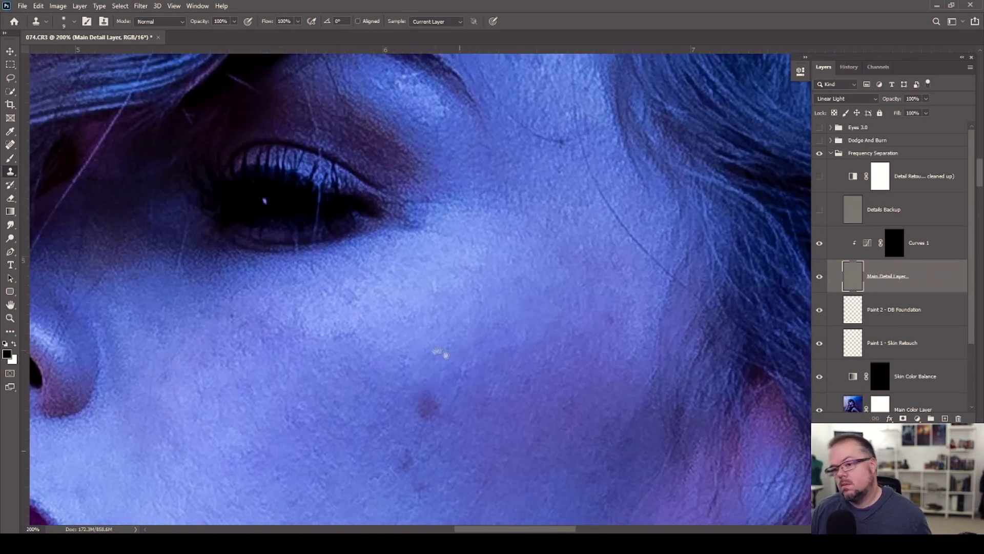
drag(550, 227, 499, 323)
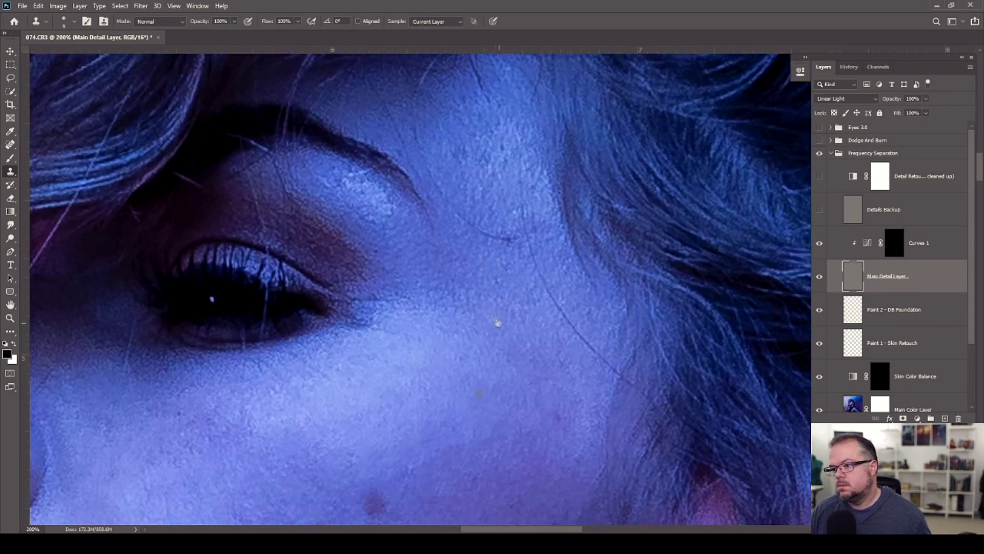
drag(149, 440, 398, 291)
drag(405, 461, 412, 240)
key(ctrl+0)
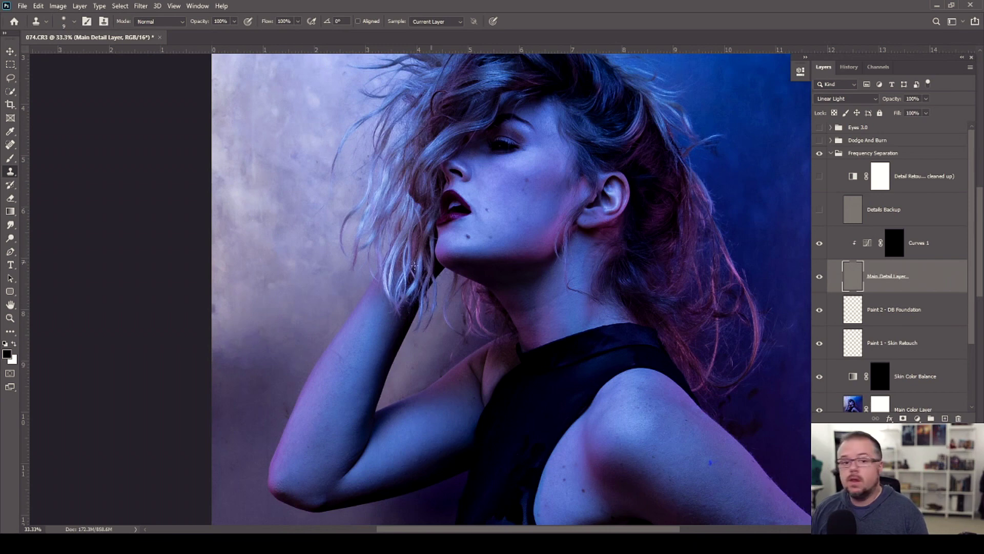
Blend the skin color on the upper arm on the Main Color Layer with a 200–250 px Mixer Brush.
key(ctrl+0)
click(857, 399)
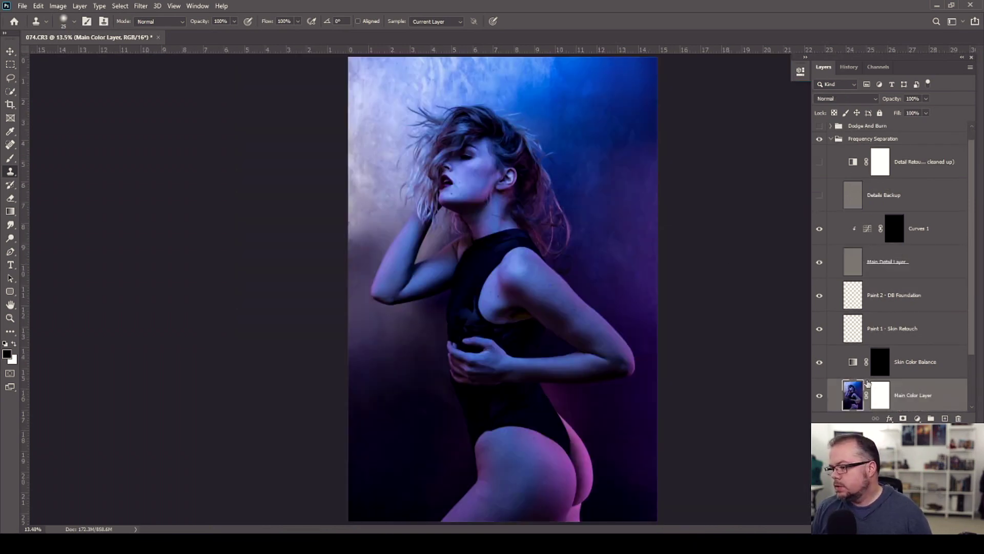
key(b)
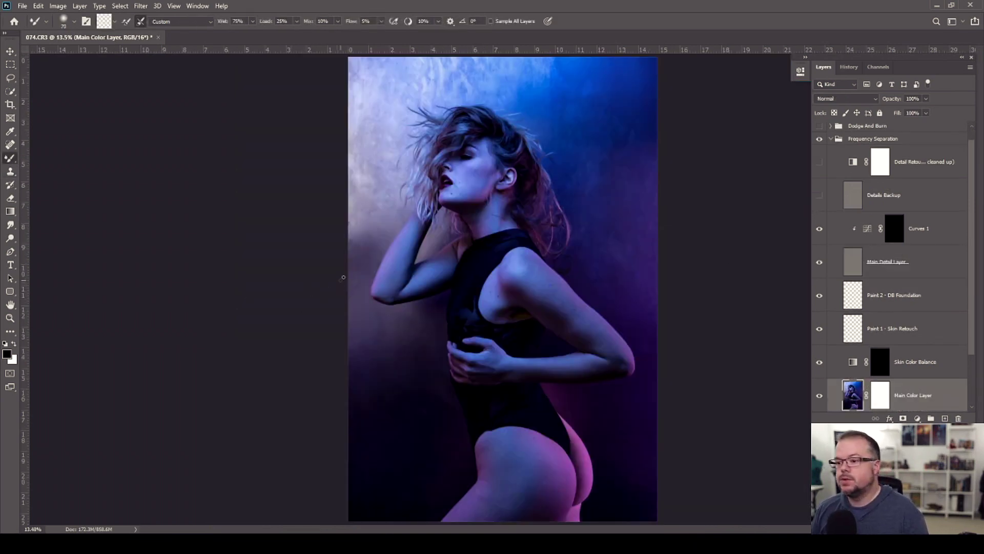
key(bracketright)
key(bracketright)
key(bracketright)
key(ctrl+plus)
key(ctrl+plus)
key(ctrl+plus)
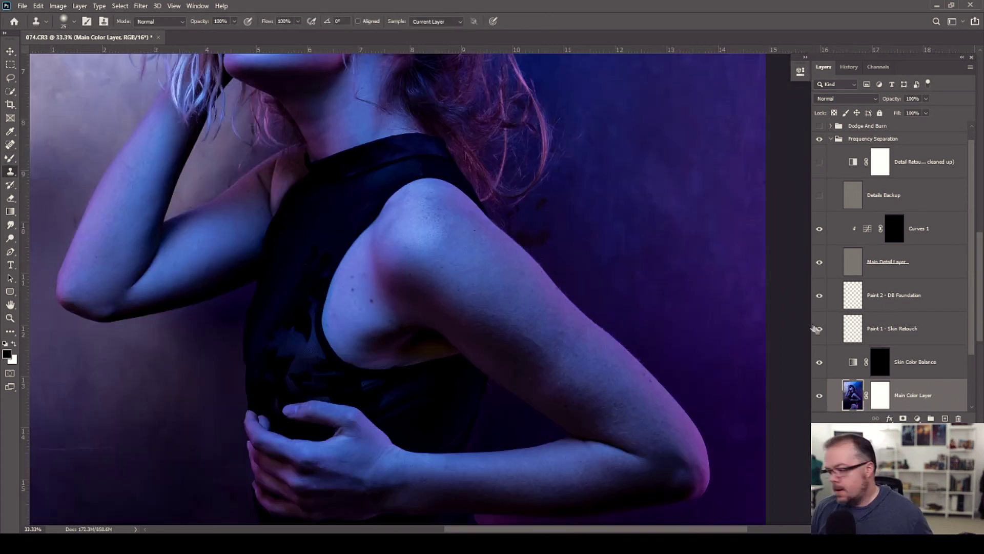
key(bracketright)
key(bracketright)
key(bracketright)
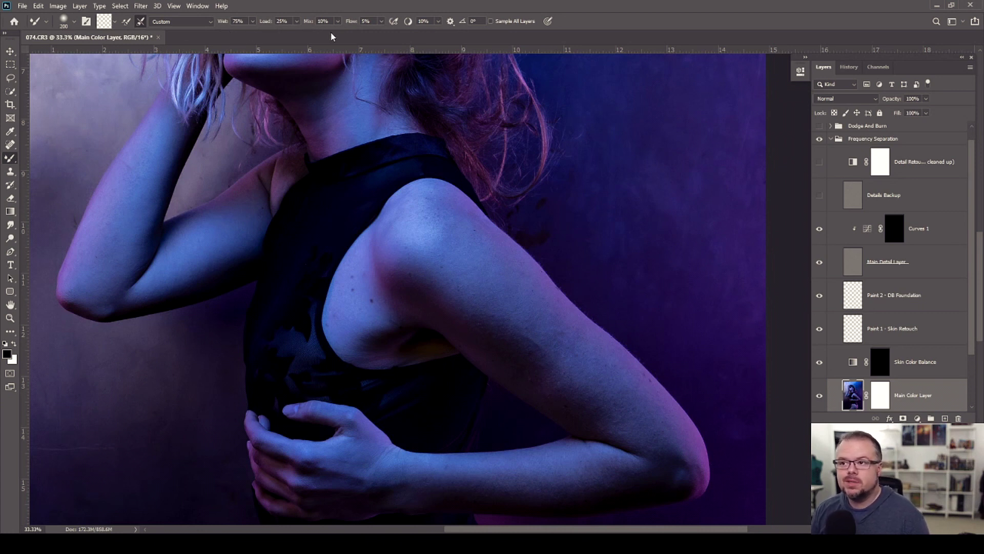
key(bracketright)
key(bracketleft)
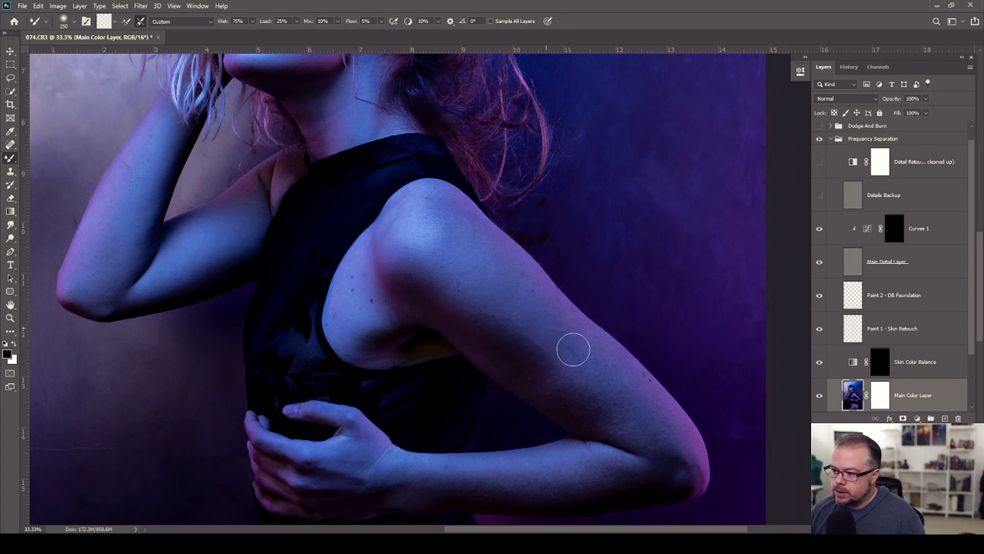
Smooth the color transitions beside the armpit and across the upper arm with a 175–200 px Mixer Brush.
key(bracketright)
key(bracketleft)
key(bracketleft)
key(bracketleft)
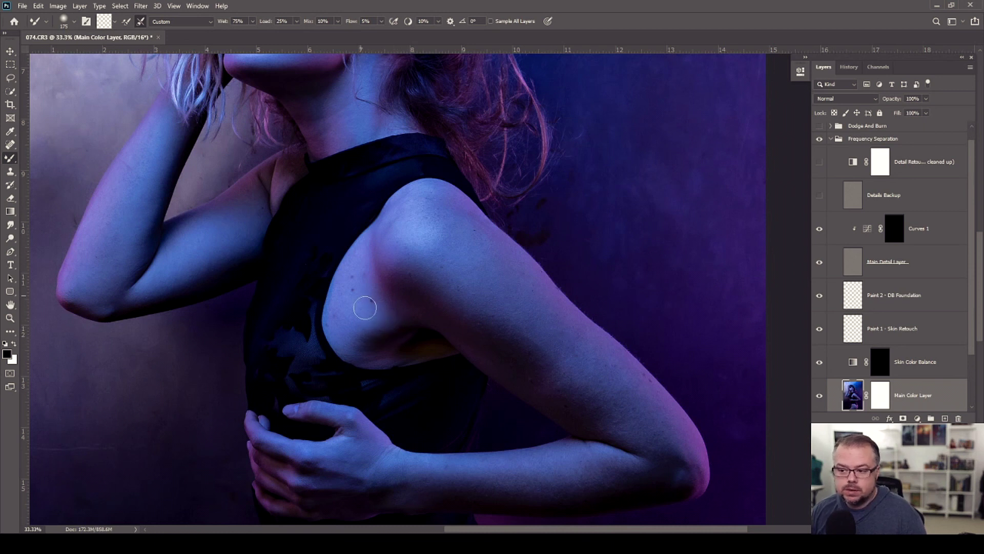
key(bracketright)
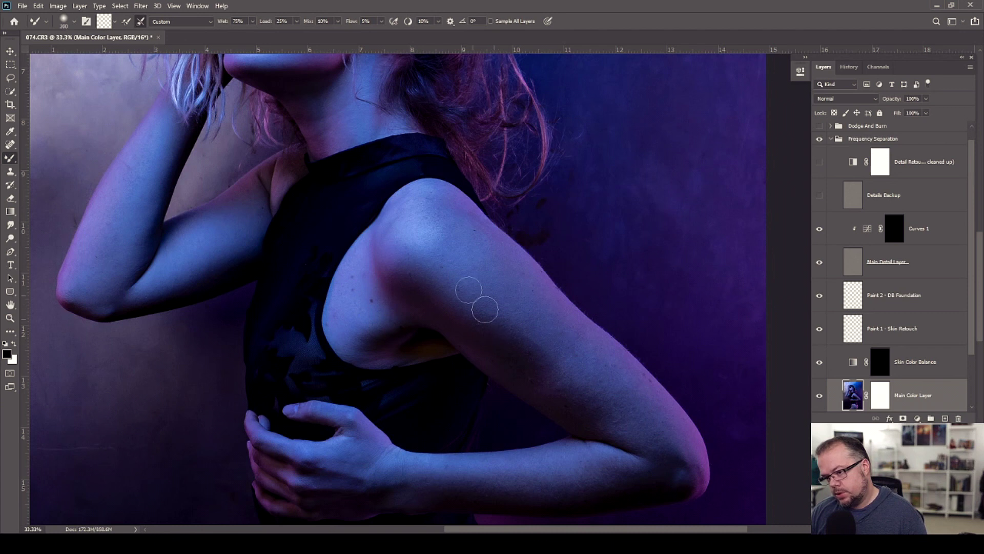
key(bracketright)
key(bracketleft)
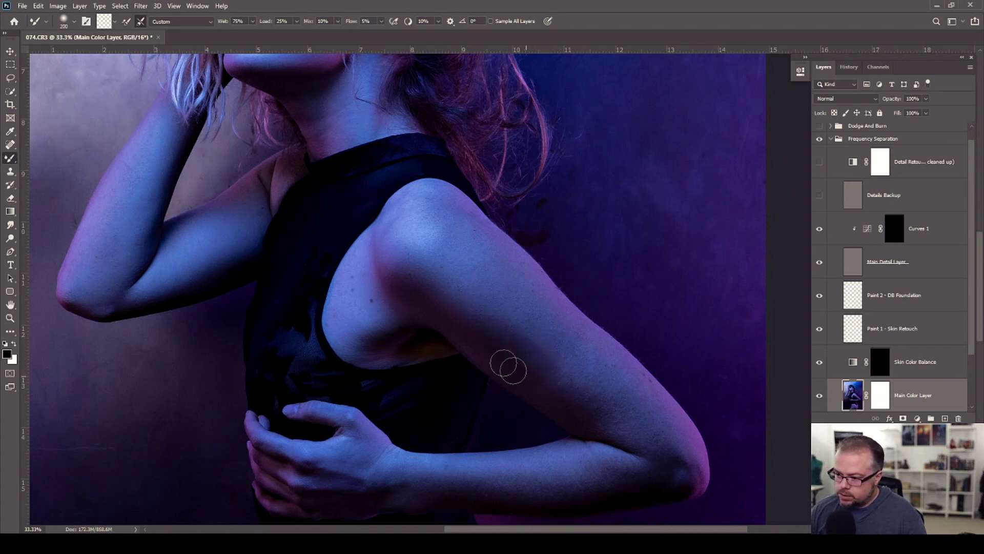
Blend the shading along the underside and outer edge of the upper arm with a 175–200 px Mixer Brush.
key(bracketleft)
key(bracketright)
key(bracketright)
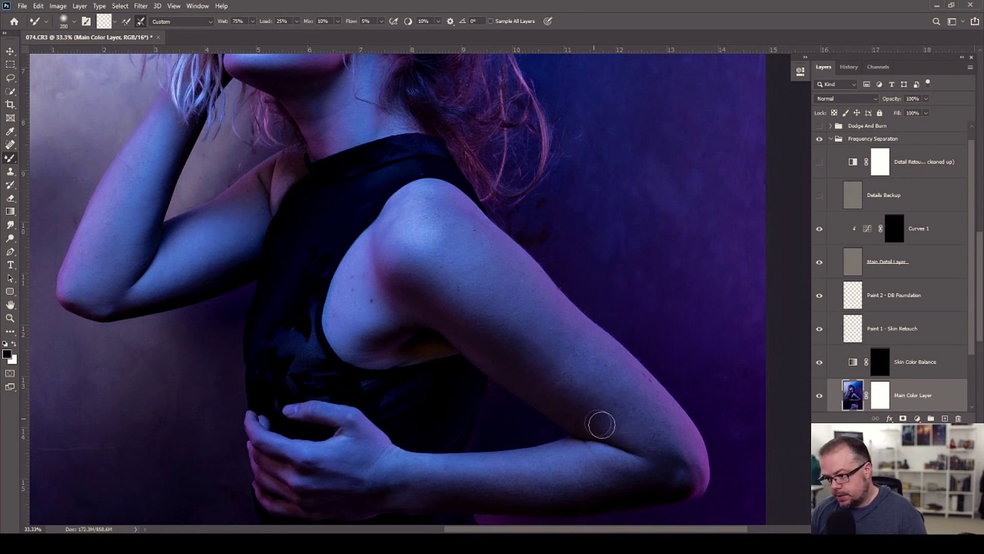
key(bracketleft)
key(bracketleft)
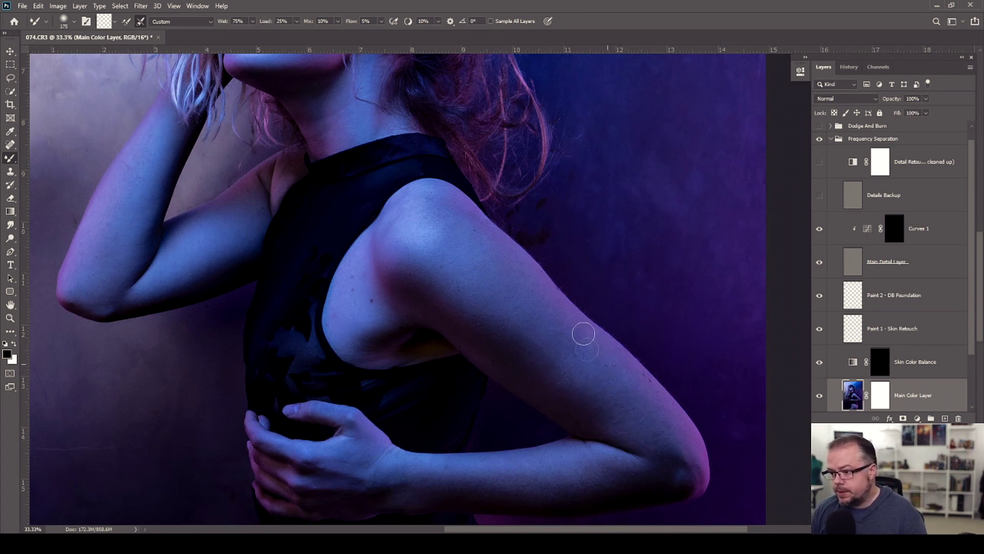
key(bracketright)
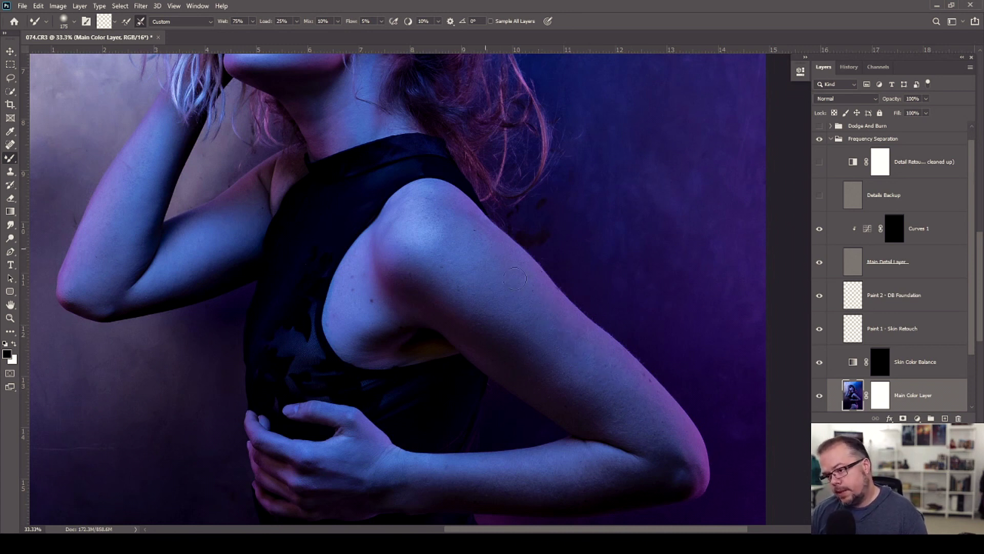
key(bracketright)
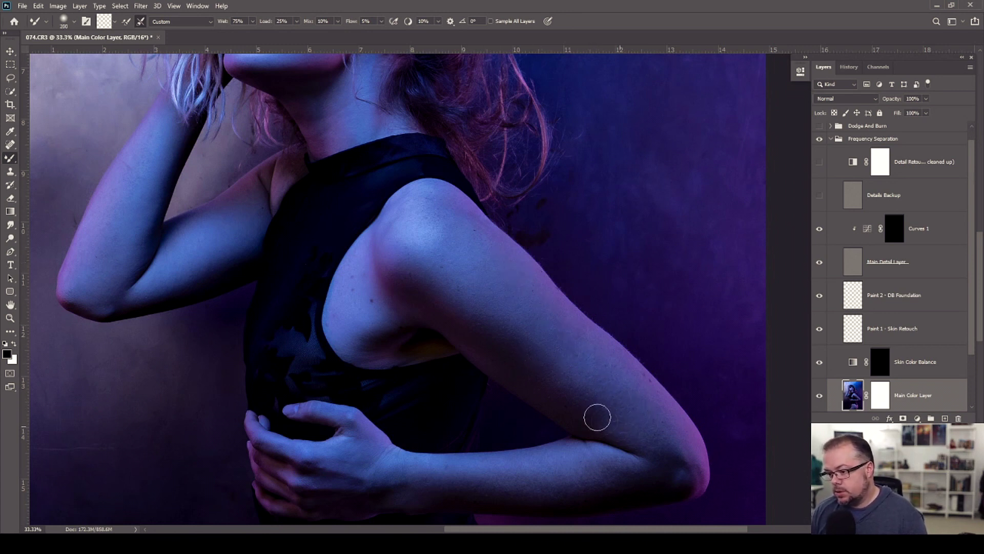
Even out the skin color around the bent elbow's crease with the Mixer Brush, varying its size between 150 and 250 px.
key(bracketleft)
key(bracketleft)
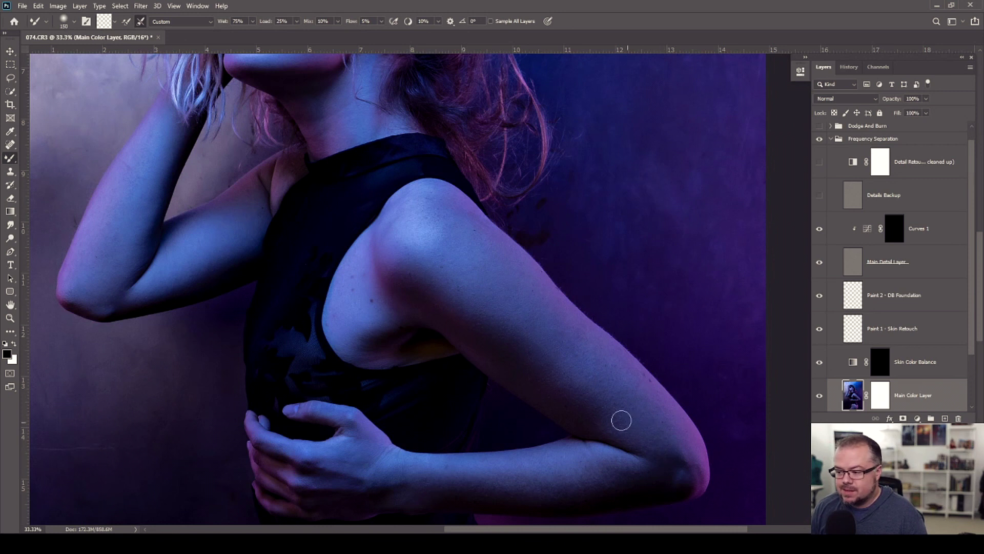
key(bracketright)
key(bracketright)
key(bracketright)
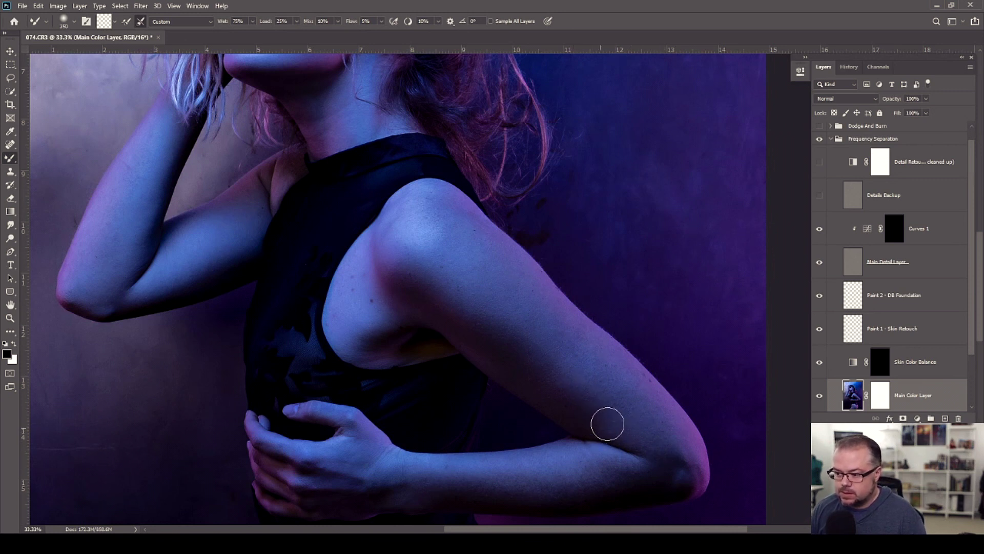
key(bracketleft)
key(bracketleft)
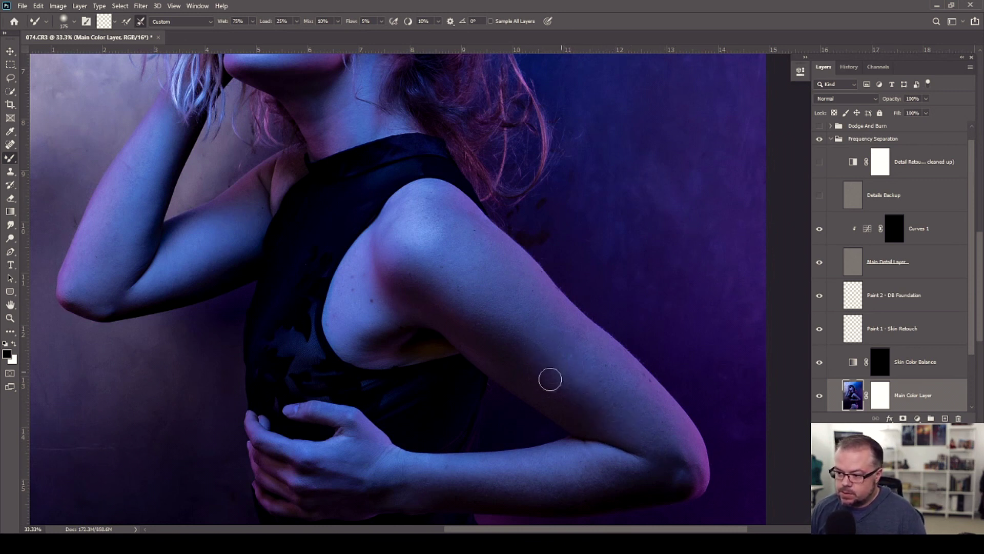
key(bracketright)
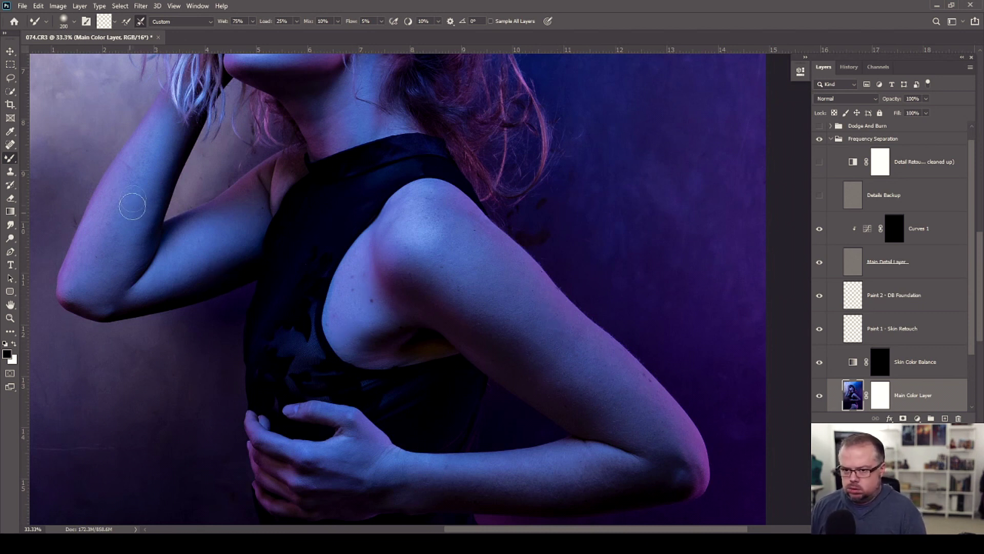
Blend the uneven color on the raised forearm and its elbow with a 125–175 px Mixer Brush.
key(bracketleft)
key(bracketleft)
key(bracketleft)
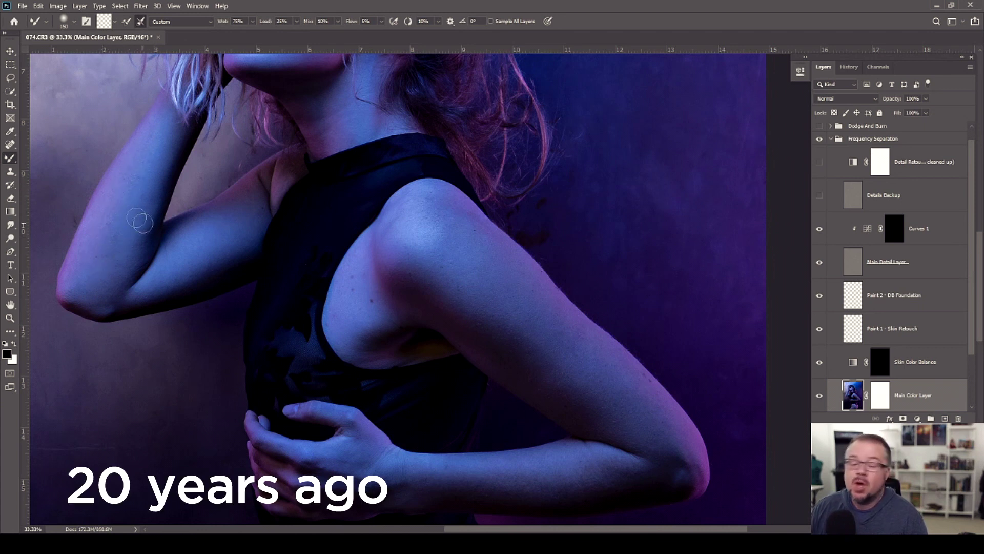
key(bracketleft)
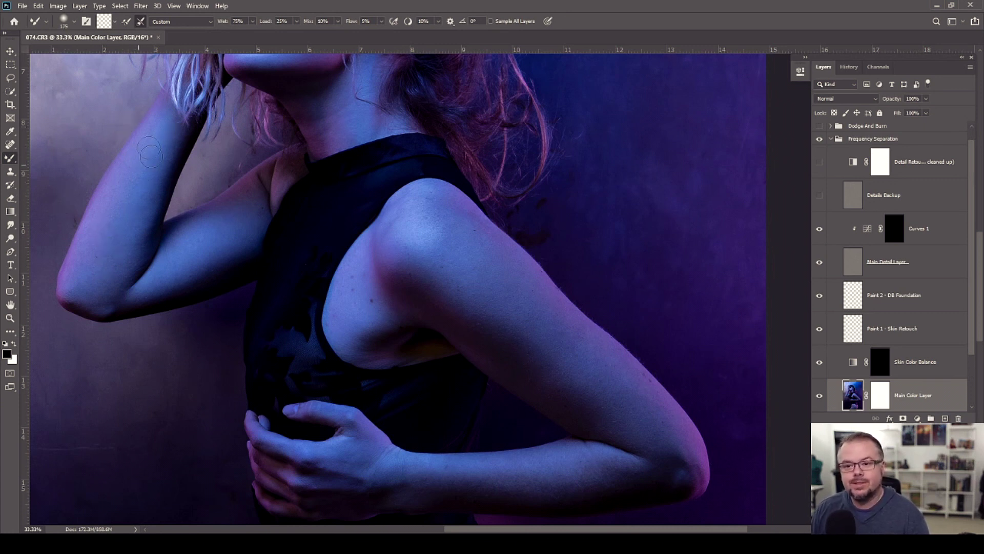
key(bracketleft)
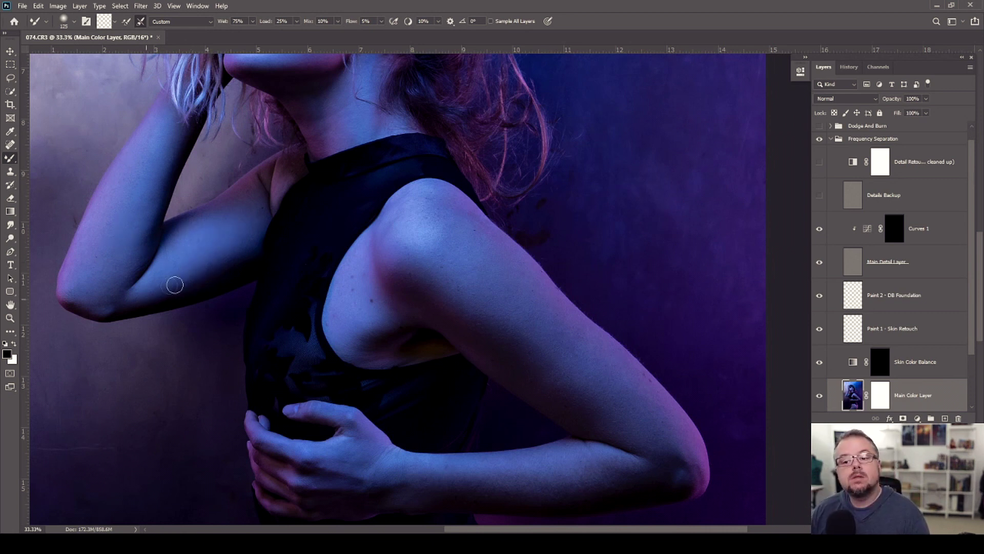
key(bracketleft)
key(bracketleft)
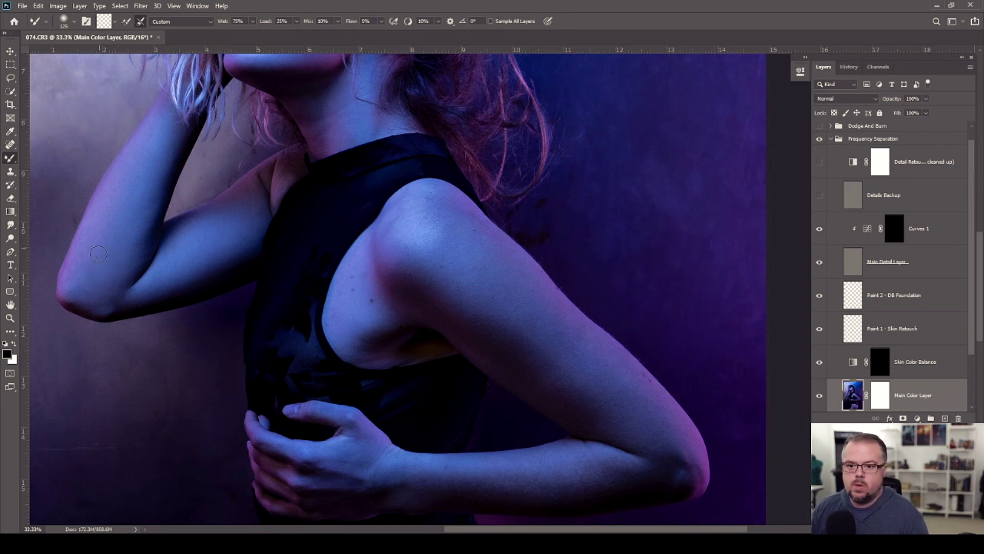
Smooth the skin color on the neck, under the jaw and at the raised arm's underarm with a 100–150 px Mixer Brush.
drag(407, 301, 395, 227)
key(bracketright)
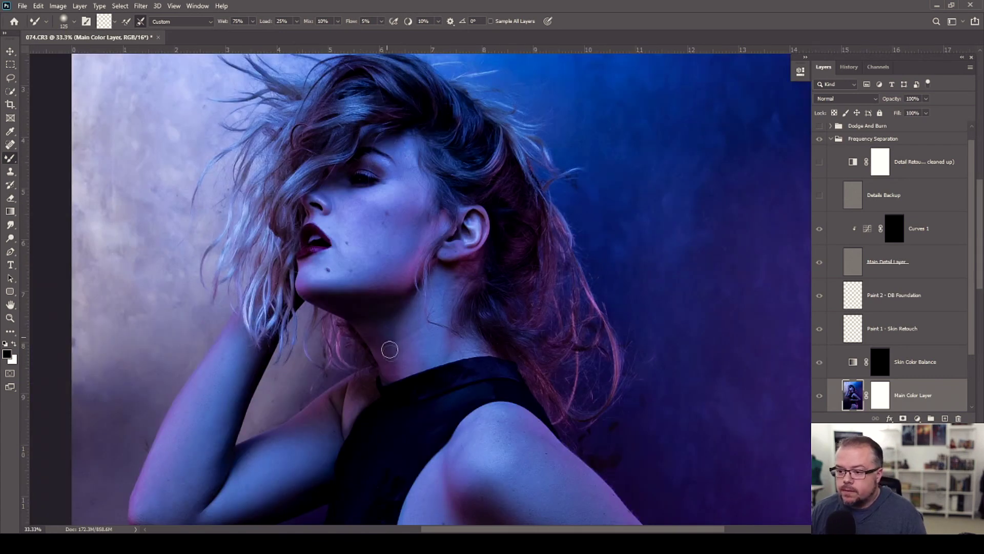
key(bracketright)
key(bracketleft)
key(bracketleft)
key(bracketleft)
key(bracketleft)
key(bracketright)
key(bracketright)
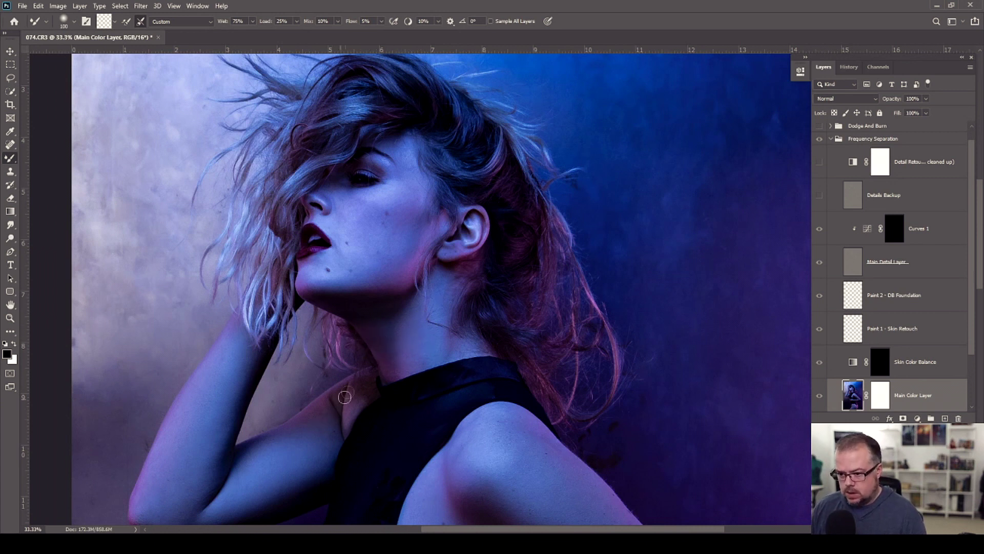
key(bracketleft)
key(bracketright)
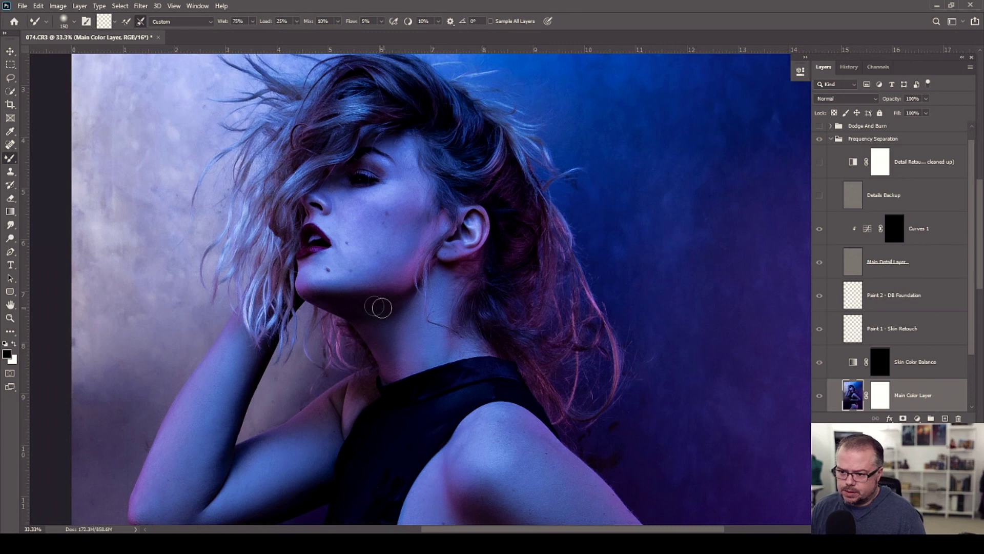
key(bracketleft)
key(bracketleft)
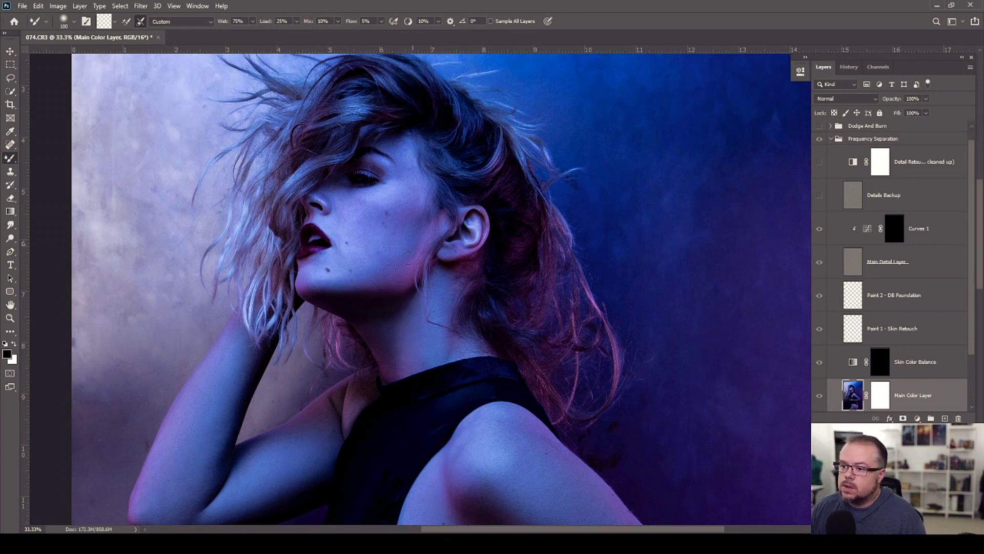
Blend the facial skin color on the cheek, temple and below the eye with a 100–150 px Mixer Brush.
key(bracketleft)
key(bracketleft)
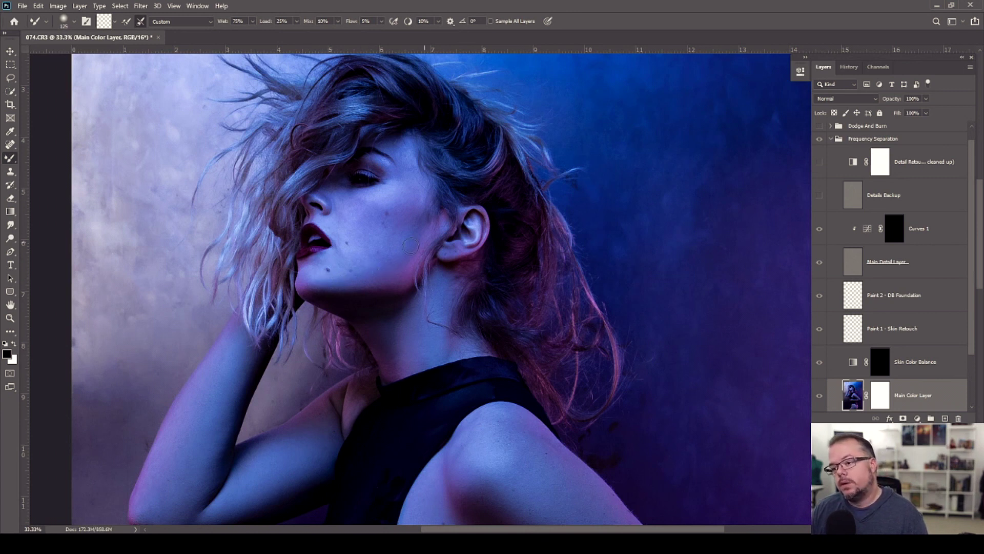
key(bracketright)
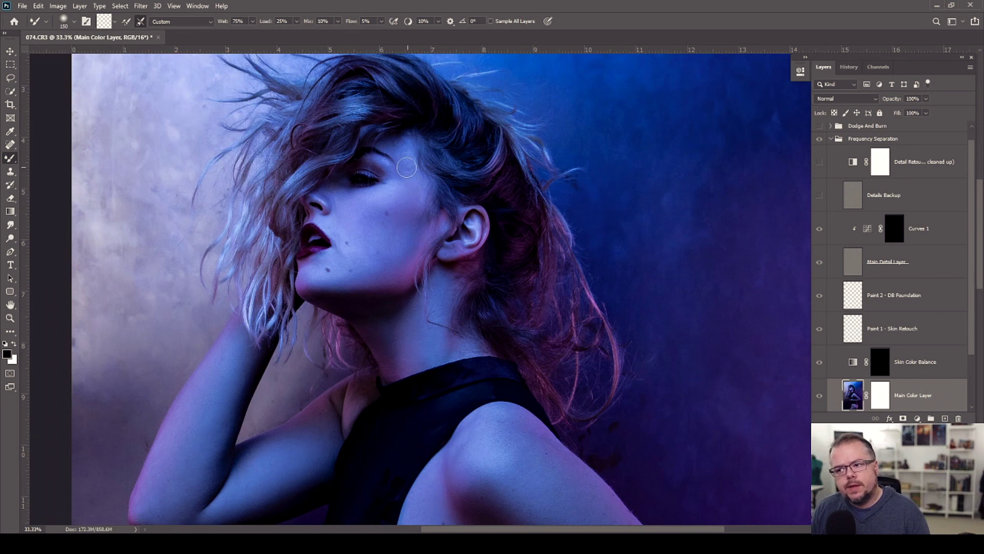
key(bracketleft)
key(bracketleft)
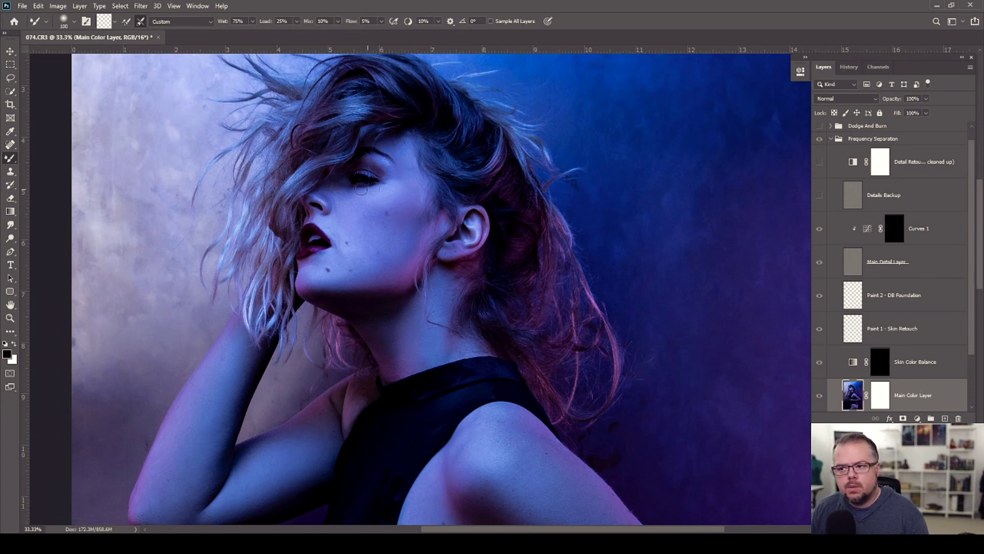
key(bracketleft)
key(bracketleft)
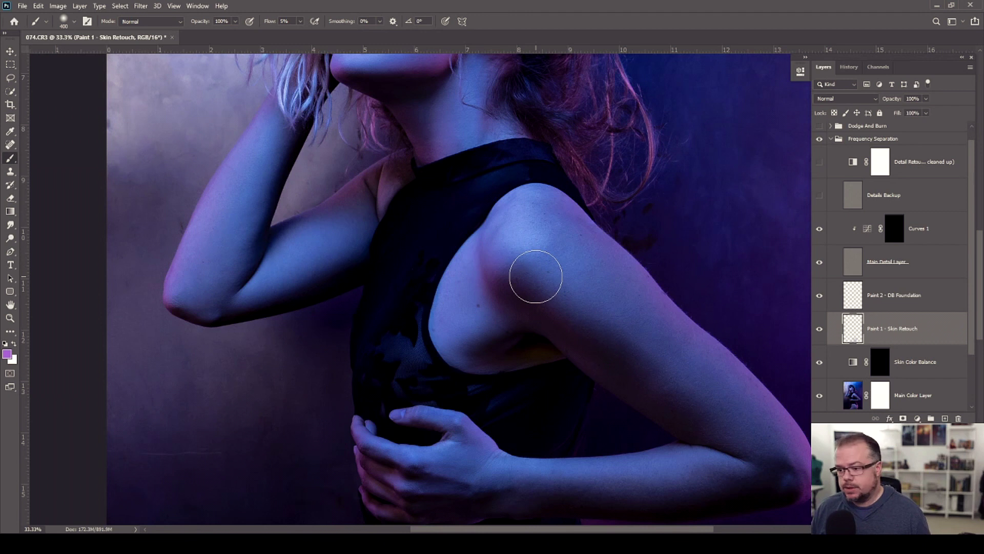
Paint blue highlights on the arms on Paint 2 - DB Foundation, using a color sampled from the raised forearm with brightness 88%.
click(952, 296)
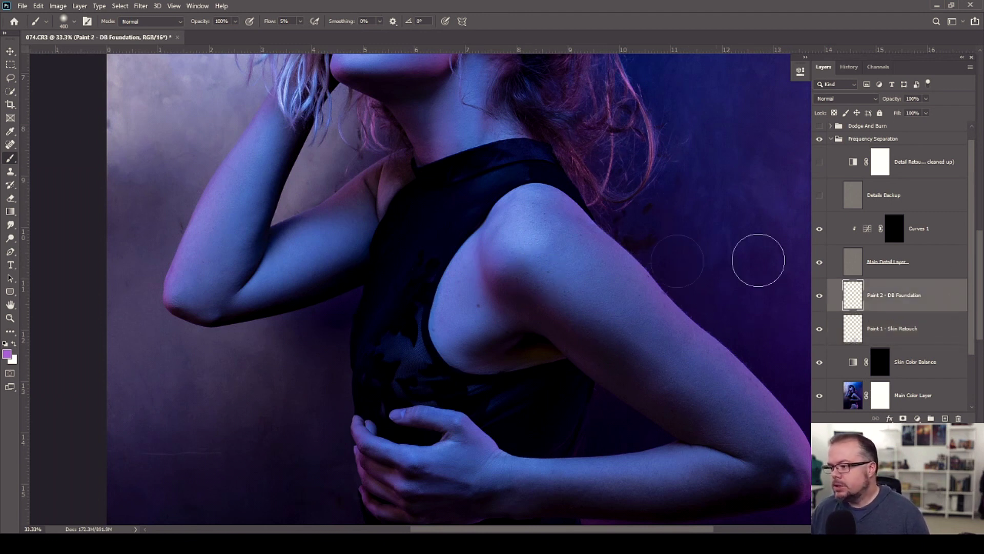
alt+click(259, 164)
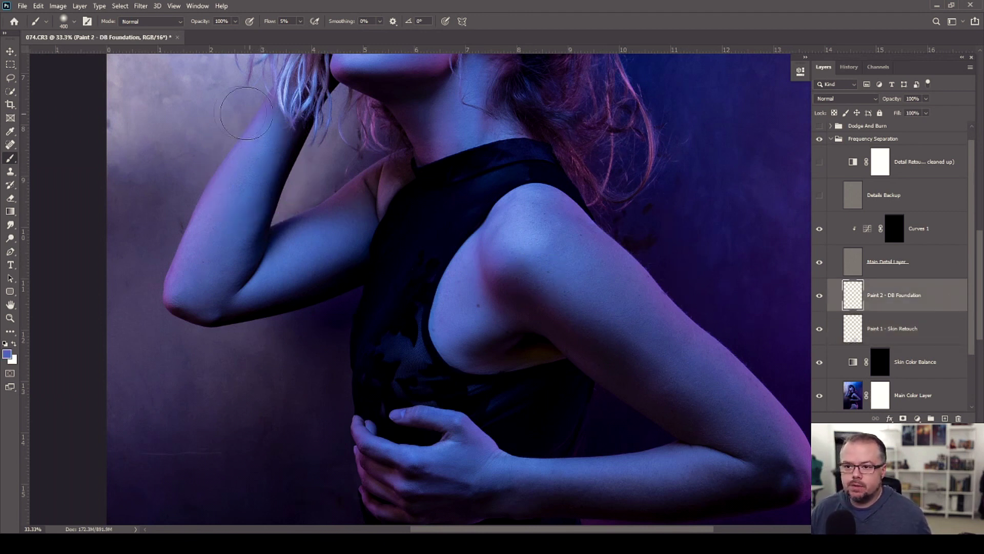
click(7, 353)
click(272, 258)
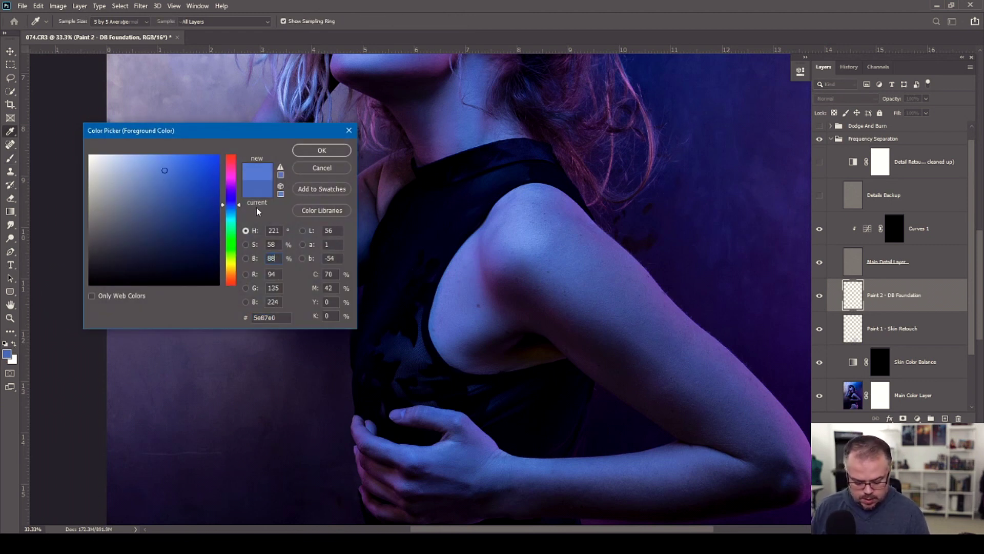
key(Return)
key(bracketleft)
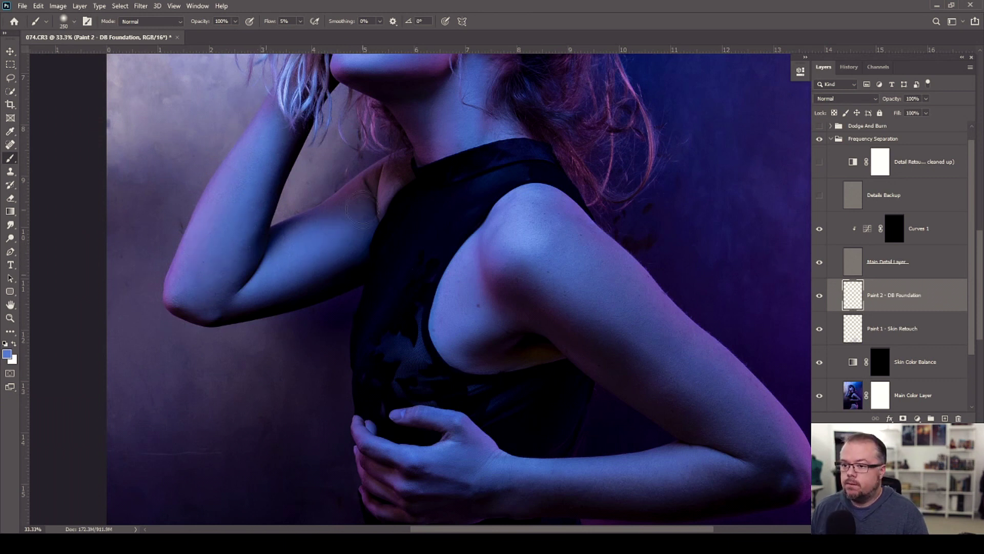
key(bracketright)
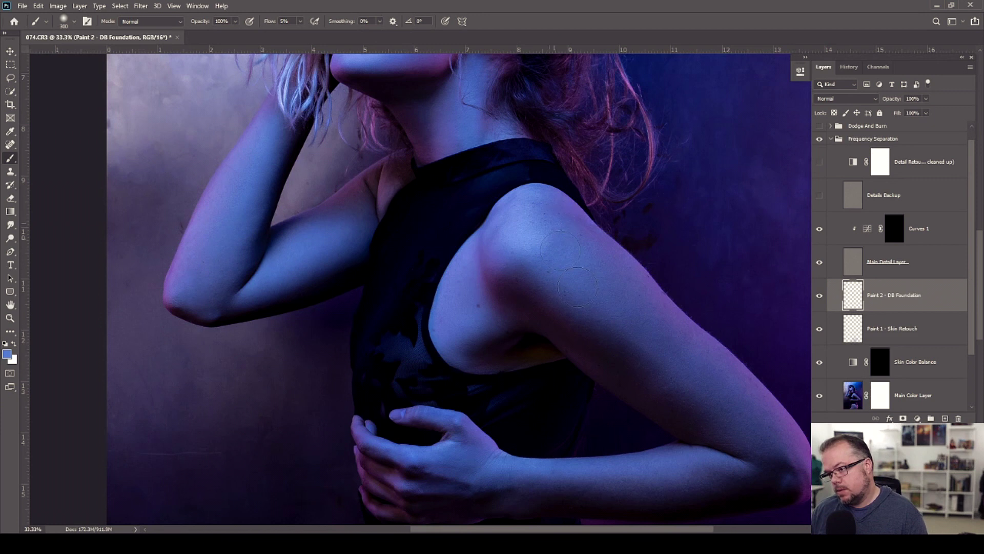
mouse_move(642, 318)
mouse_down()
mouse_move(657, 333)
mouse_move(535, 246)
mouse_move(635, 313)
mouse_move(628, 269)
mouse_up()
Paint brighter purple-blue along the outer edge of the bent upper arm, using a color sampled there with brightness 79%.
alt+click(648, 277)
click(7, 353)
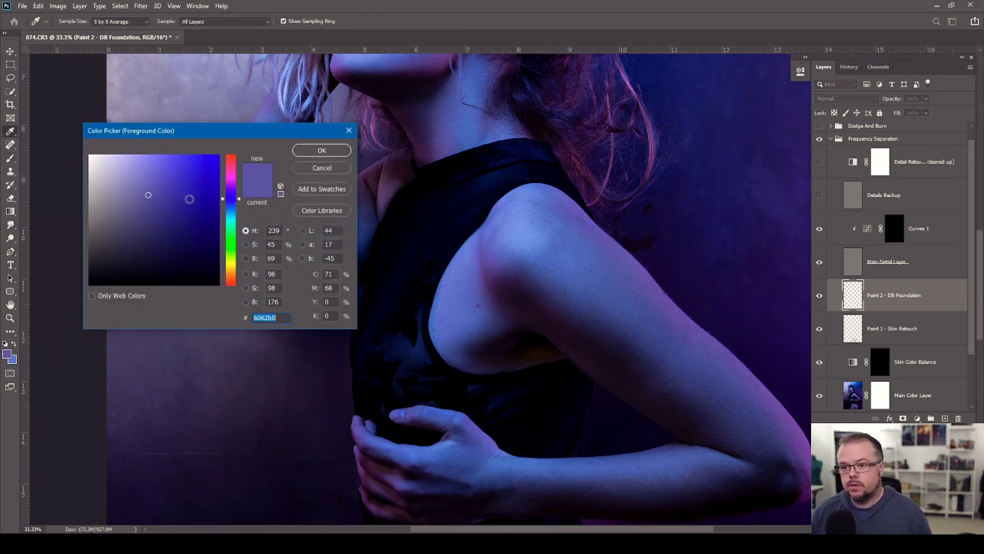
drag(277, 259, 230, 262)
text(79)
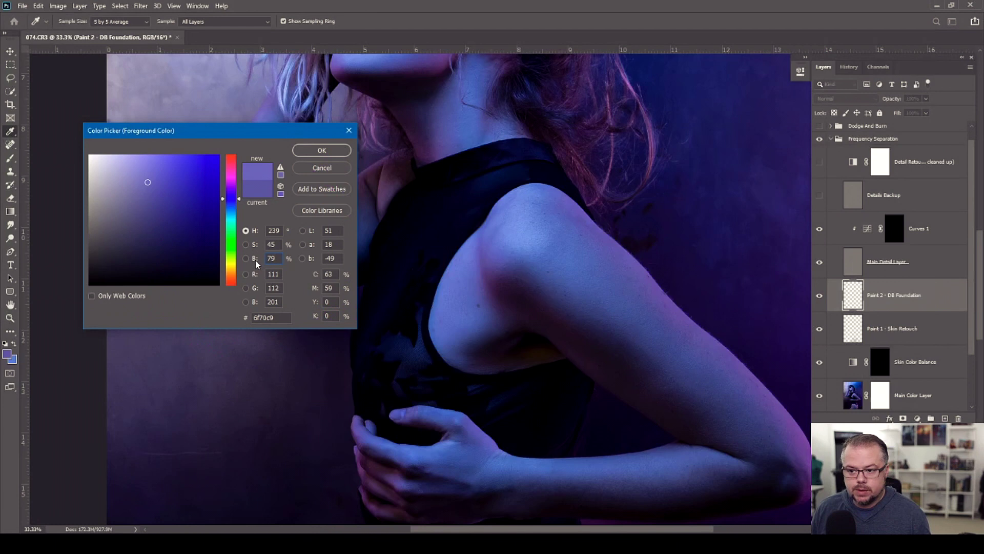
key(Return)
key(b)
key(bracketleft)
key(bracketleft)
key(bracketleft)
key(bracketleft)
key(bracketleft)
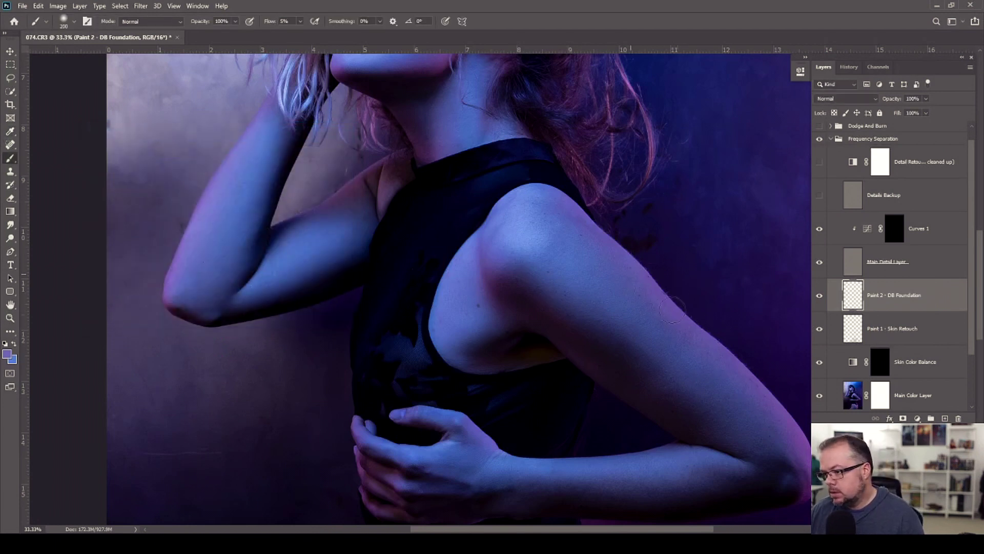
mouse_move(739, 365)
mouse_down()
mouse_move(765, 388)
mouse_move(660, 288)
mouse_up()
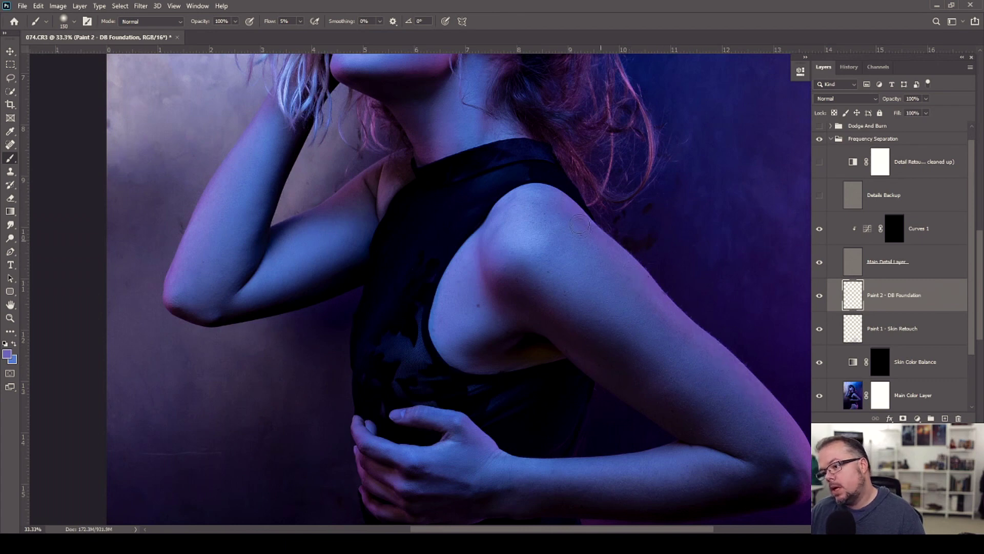
Paint a brightened purple sampled from the face onto the jaw corner and cheek with a 100–250 px brush at 5% flow.
scroll(465, 237, up, 5)
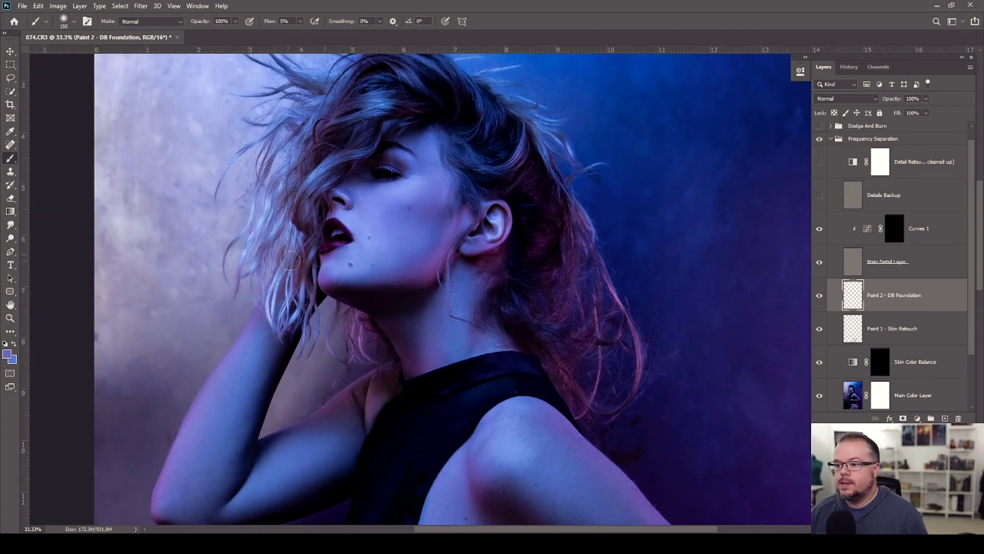
key(z)
click(395, 307)
click(408, 318)
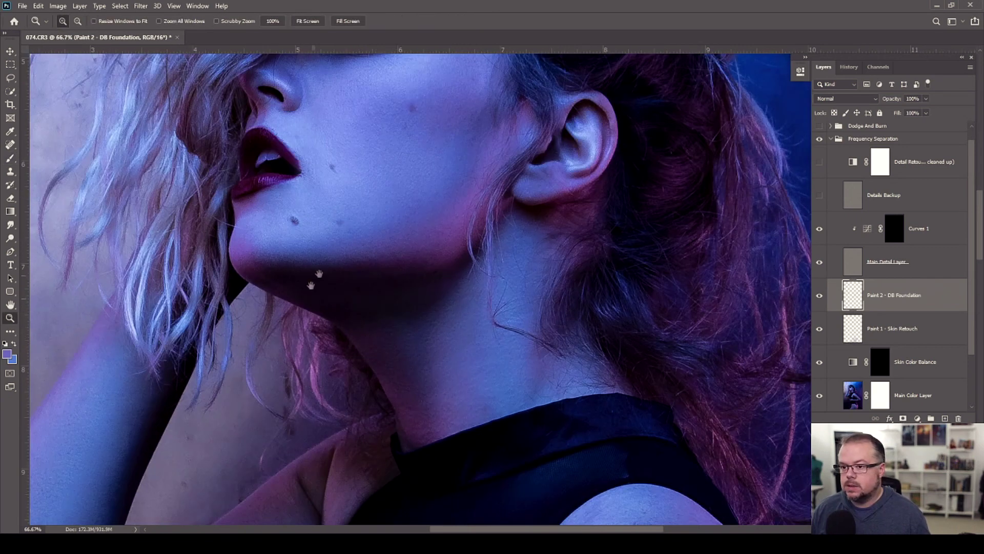
key(b)
alt+click(451, 347)
key(bracketleft)
key(bracketleft)
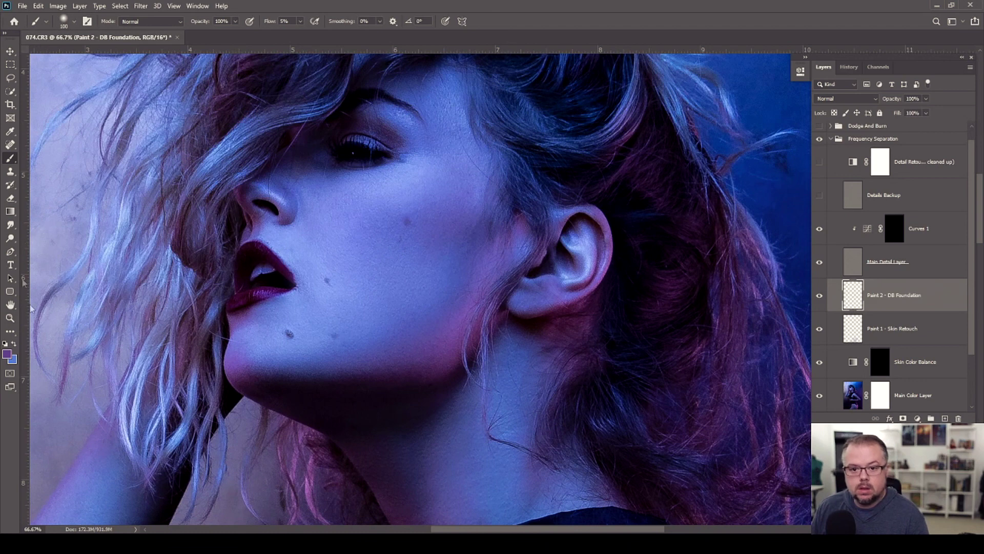
click(7, 354)
drag(280, 258, 244, 256)
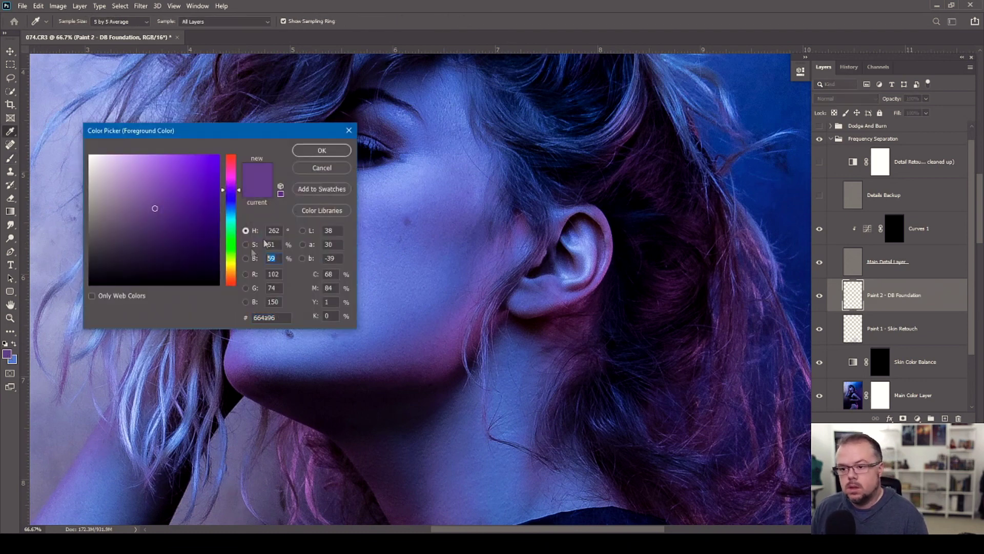
key(Return)
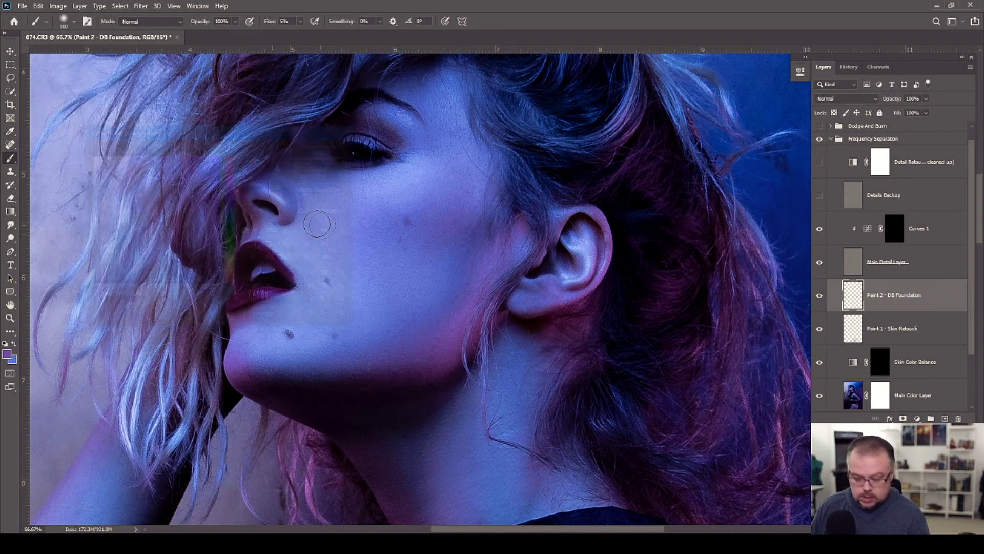
mouse_move(450, 338)
mouse_down()
mouse_move(376, 373)
mouse_move(299, 365)
mouse_move(455, 337)
mouse_up()
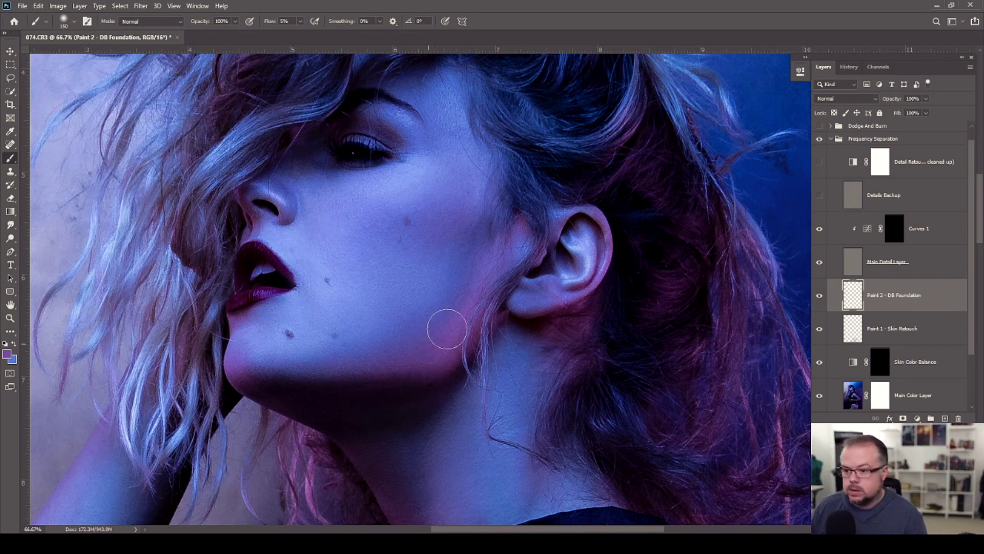
key(bracketright)
key(bracketright)
key(bracketright)
key(bracketright)
key(bracketright)
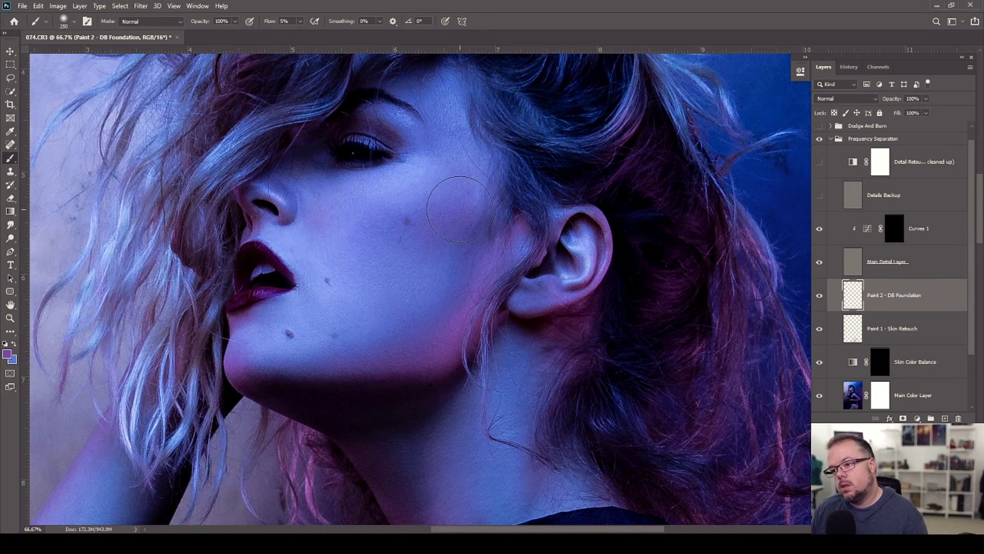
Sample purple from the jaw corner, brighten it and paint it below the jaw and on the neck with a soft brush around 175 px.
alt+click(349, 374)
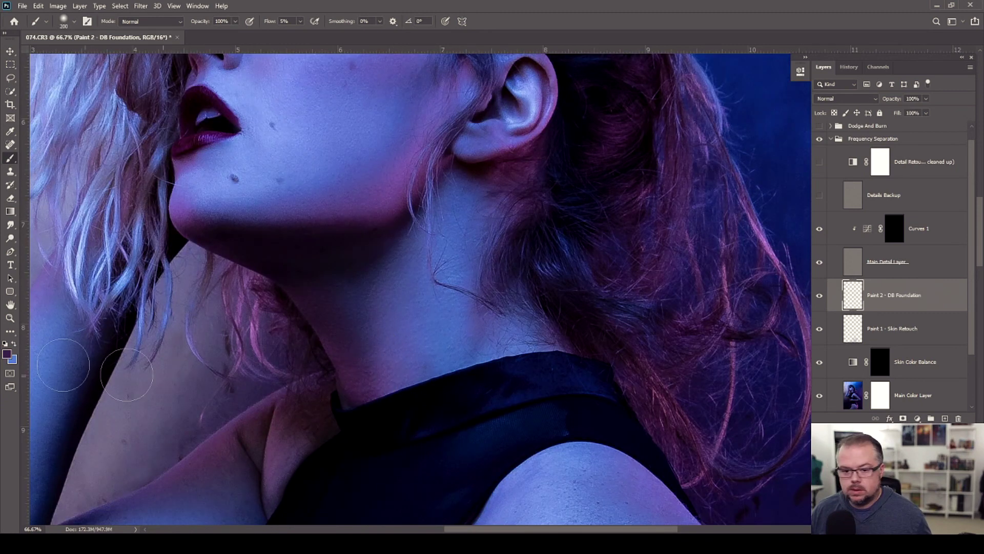
alt+click(390, 197)
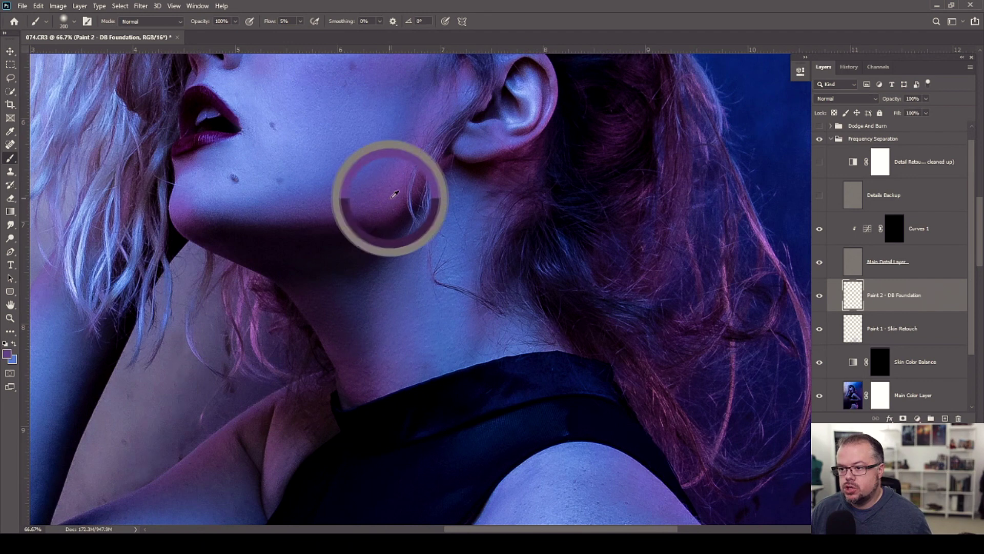
click(7, 354)
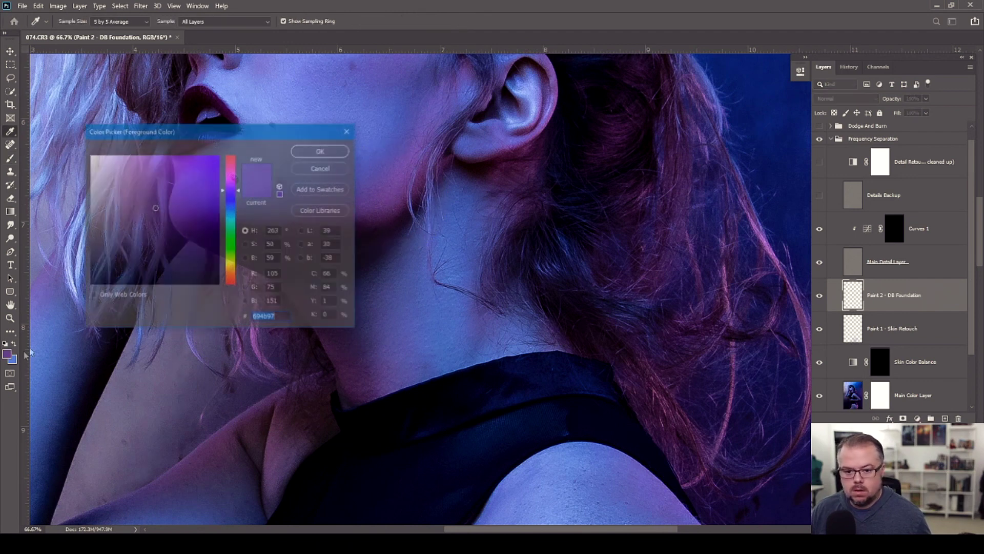
click(270, 258)
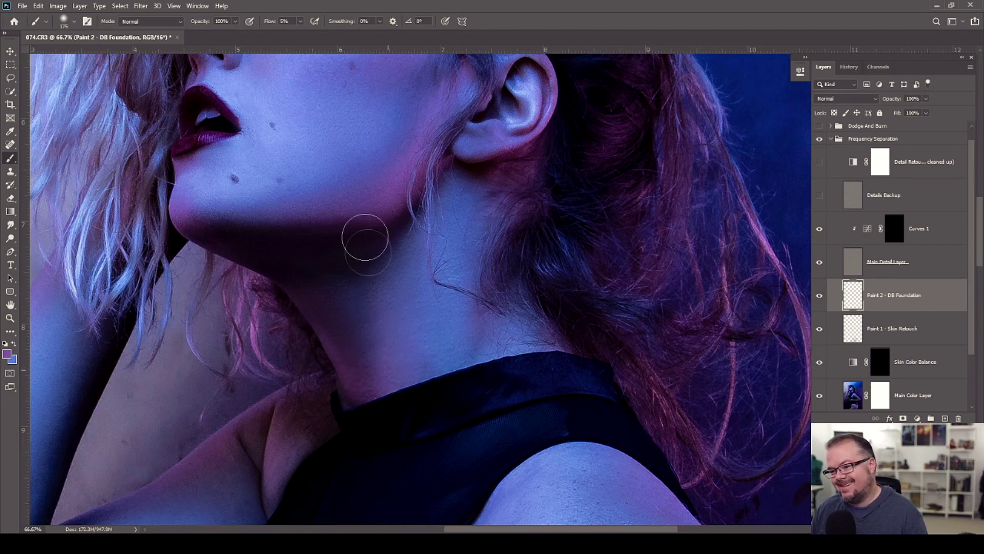
key(bracketleft)
key(bracketright)
key(bracketright)
drag(250, 497, 469, 285)
key(bracketleft)
key(bracketleft)
key(bracketleft)
key(bracketleft)
key(bracketleft)
key(bracketleft)
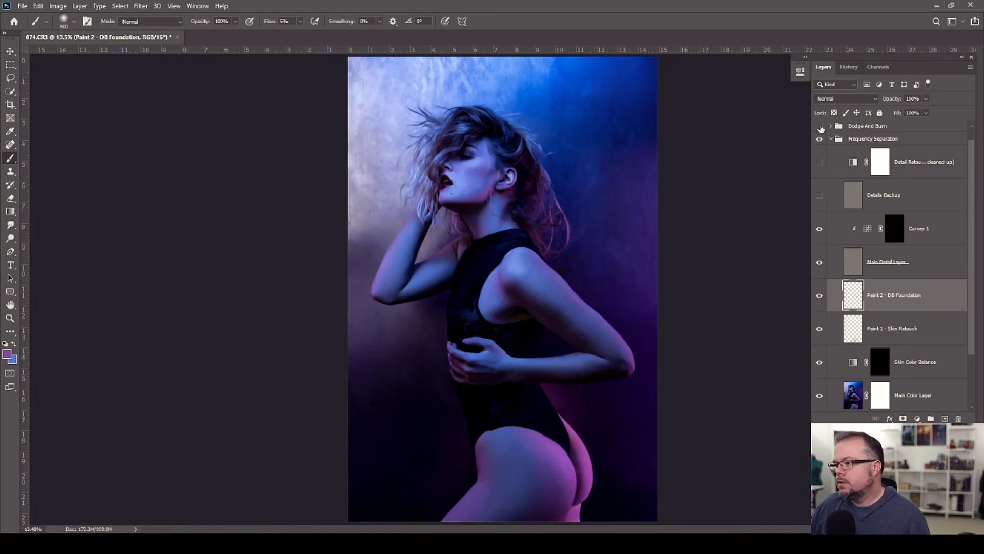
Show and expand the Dodge And Burn group, hide its Black & White 1 layer and select the Burn mask for painting.
click(819, 126)
click(832, 126)
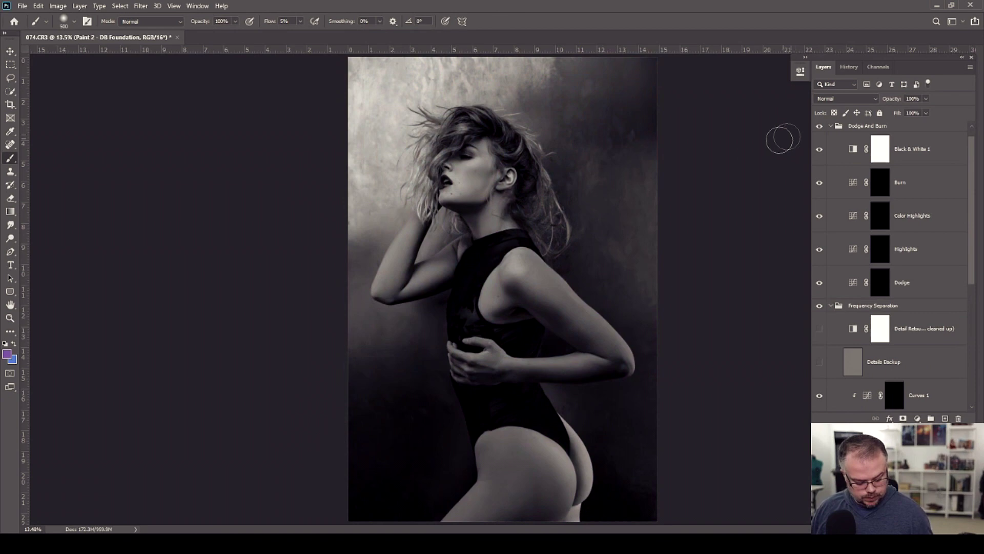
key(z)
click(514, 183)
click(514, 183)
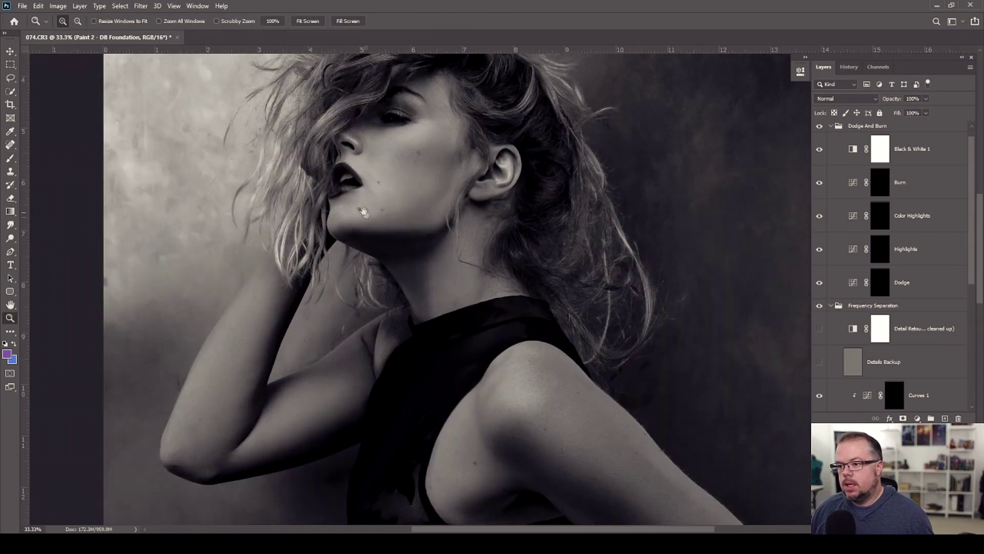
click(445, 326)
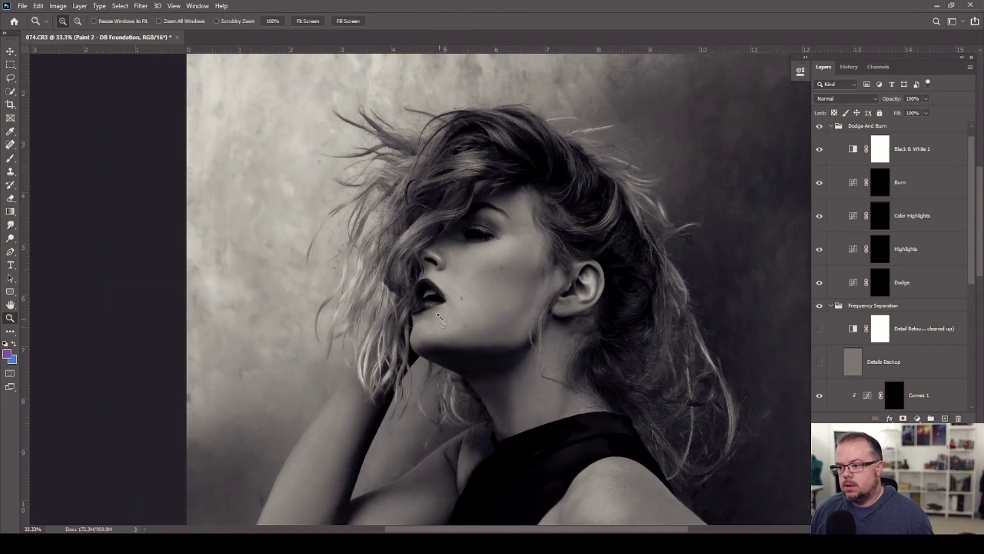
click(444, 327)
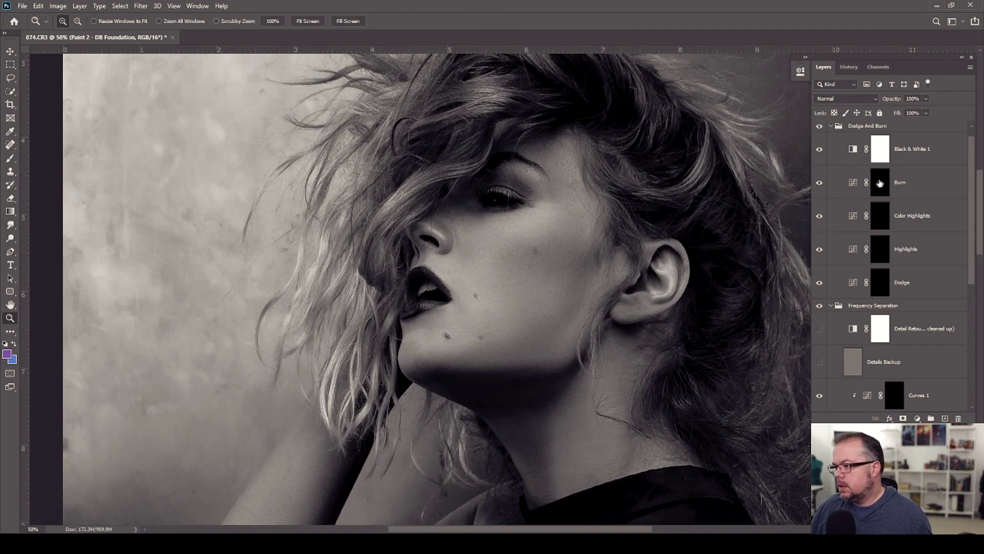
click(880, 183)
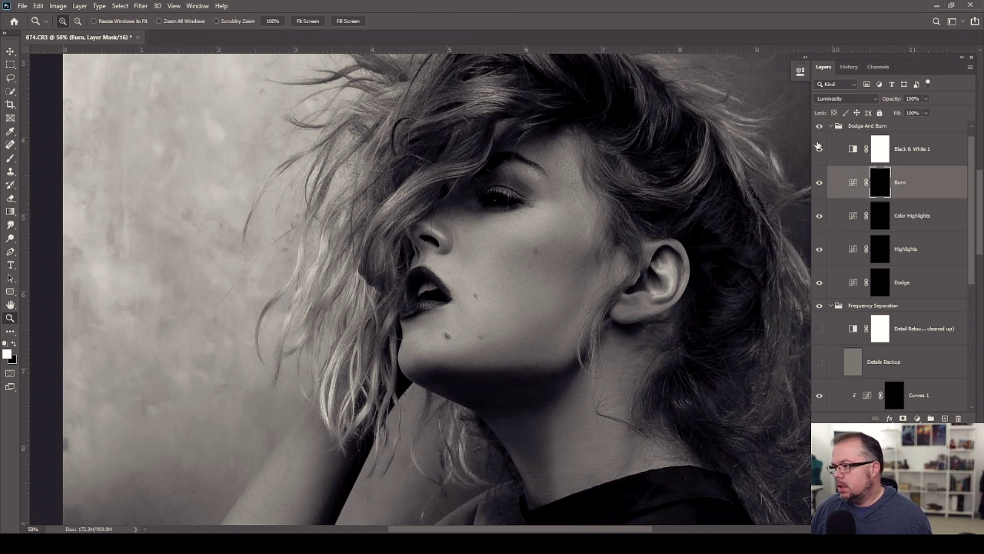
click(820, 150)
key(b)
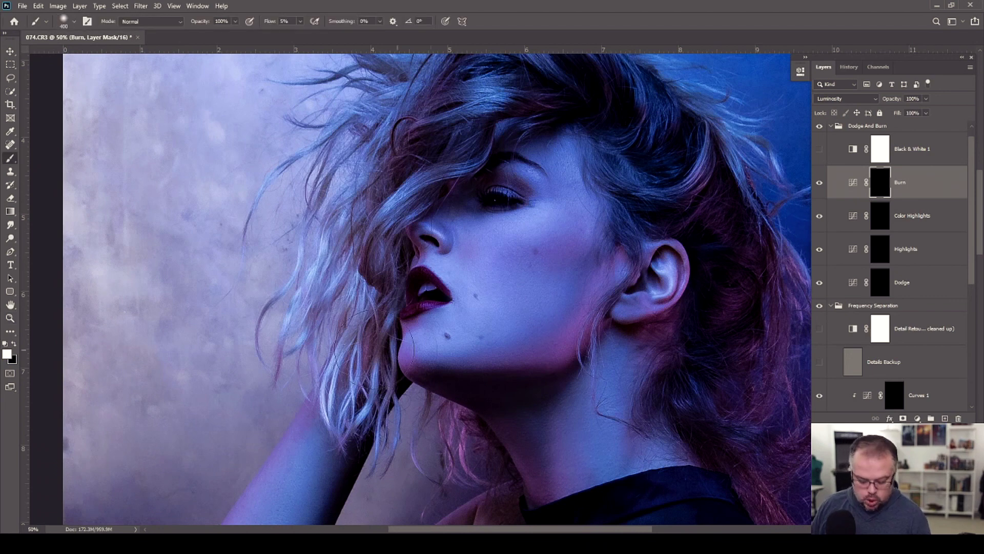
Darken the shadows along the jawline and face by painting white on the Burn mask at 5% flow.
key(])
key(])
key(])
key(])
key(])
key(])
key(])
key(])
key(])
mouse_move(565, 368)
mouse_down()
mouse_move(430, 381)
mouse_move(570, 372)
mouse_up()
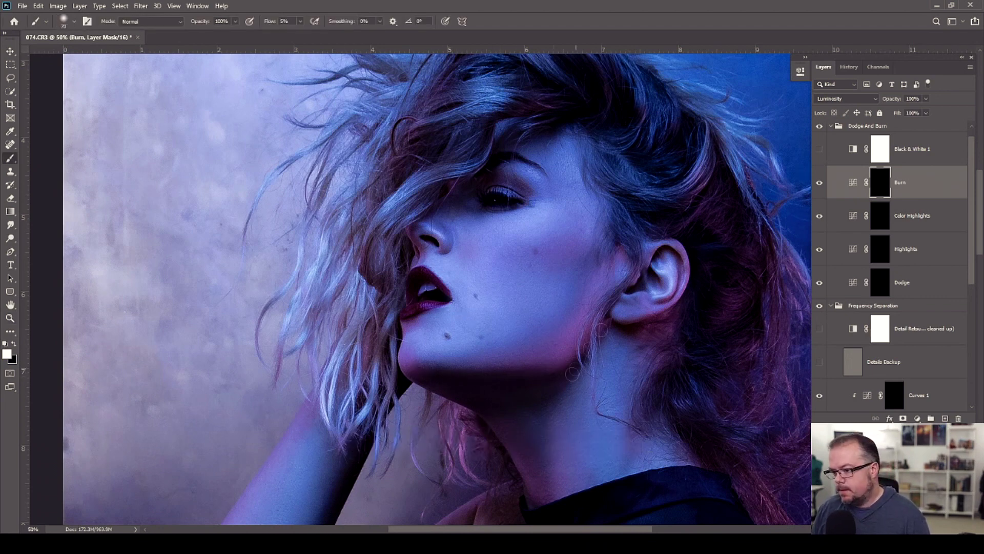
key(bracketleft)
key(bracketleft)
key(bracketleft)
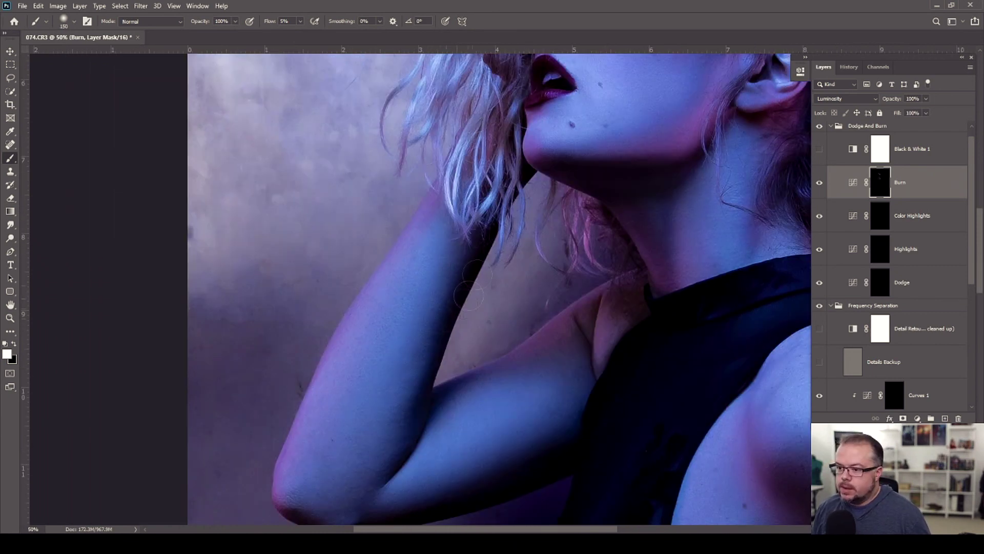
Paint the shadow areas of the raised arm on the Burn mask with a soft brush of about 150 px.
key(bracketleft)
key(bracketleft)
key(bracketleft)
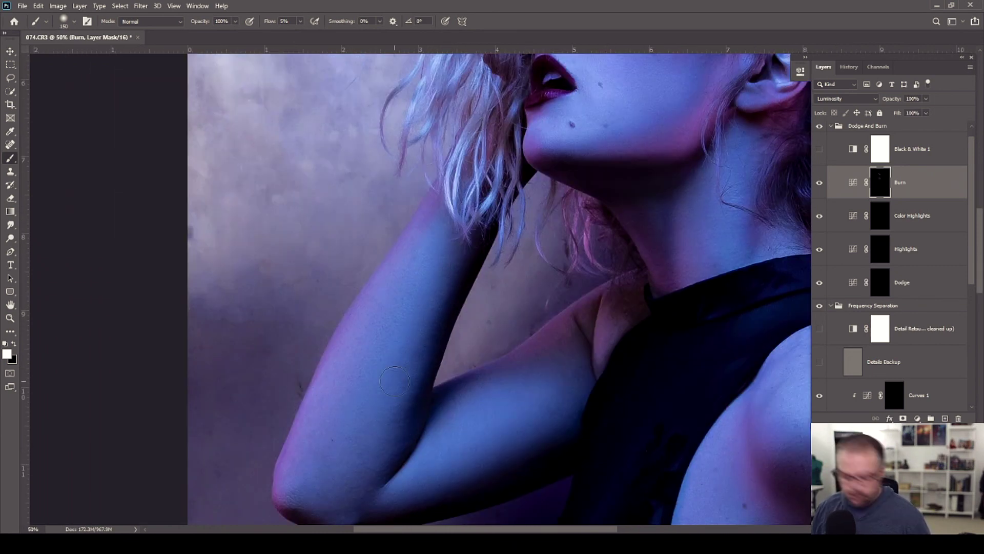
drag(636, 464, 415, 370)
key(bracketright)
key(bracketright)
key(bracketright)
key(bracketright)
key(bracketright)
key(bracketright)
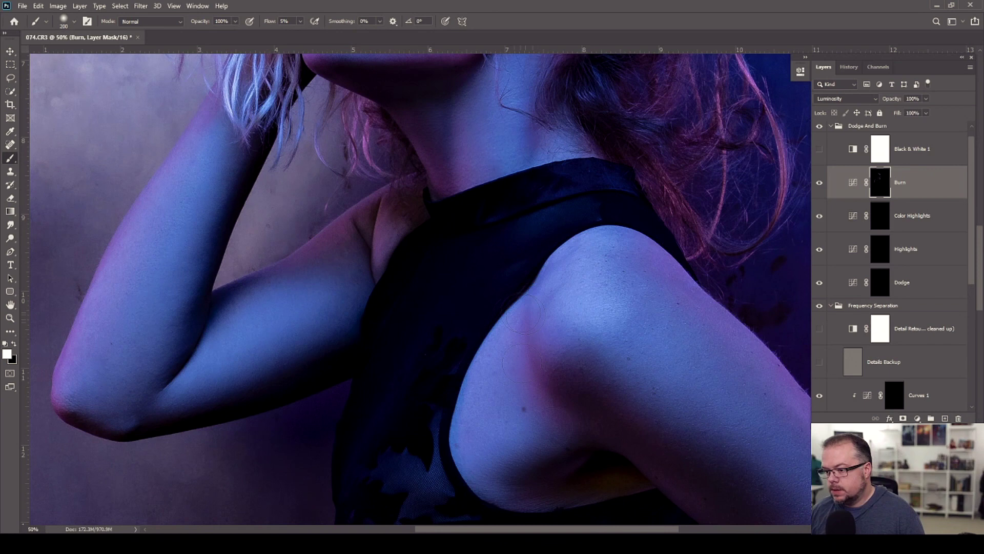
Burn the shadows on the bent arm's underside, elbow and forearm with a 90–250 px brush.
mouse_move(675, 435)
mouse_down()
mouse_move(513, 287)
mouse_move(587, 271)
mouse_up()
key(bracketleft)
key(bracketleft)
key(bracketleft)
key(bracketleft)
key(bracketleft)
key(bracketleft)
key(bracketleft)
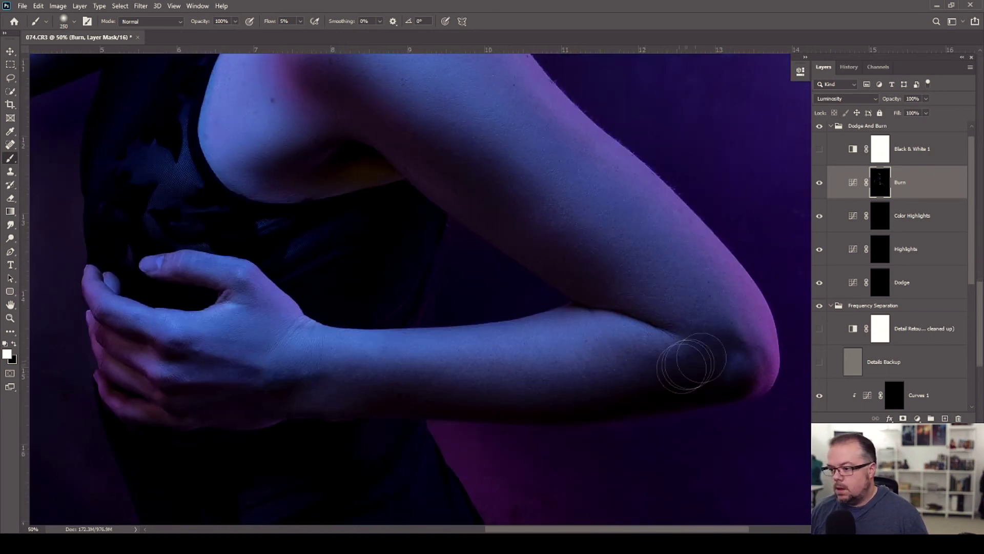
drag(540, 165, 514, 334)
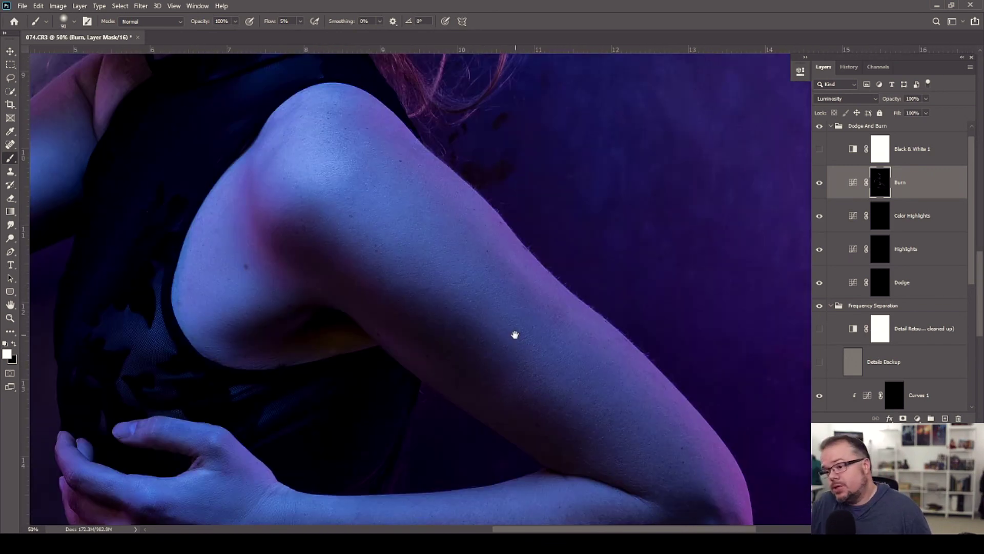
Brighten the bent arm by painting white on the Dodge mask with a brush of up to 400 px at 5% flow.
key(x)
click(887, 273)
key(x)
key(bracketright)
key(bracketright)
key(bracketright)
key(bracketright)
key(bracketright)
key(bracketright)
key(bracketright)
key(bracketright)
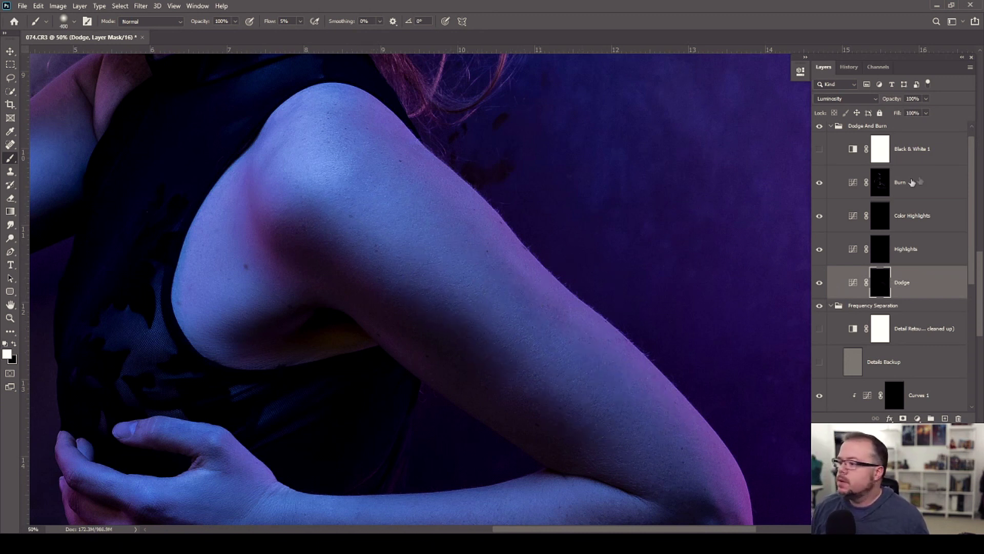
Paint white on the Color Highlights mask over the shoulder with a 400 px brush at 5% flow.
click(886, 221)
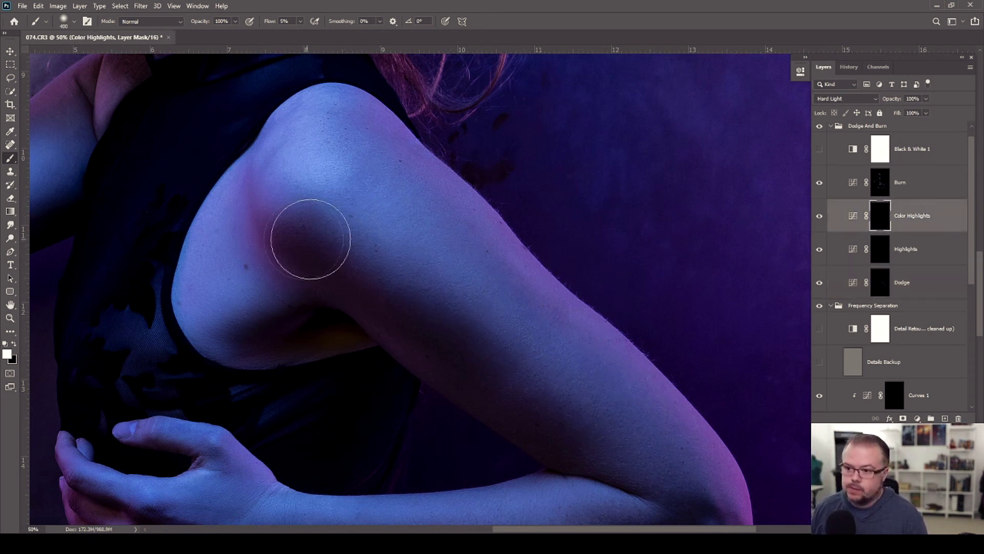
drag(297, 128, 308, 164)
key(bracketright)
Add color highlights to the bent arm's forearm, hand and fingers, reducing the brush from 400 px to below 90 px.
mouse_move(617, 397)
mouse_down()
mouse_move(594, 365)
mouse_move(605, 216)
mouse_up()
key(bracketleft)
key(bracketleft)
key(bracketleft)
key(bracketleft)
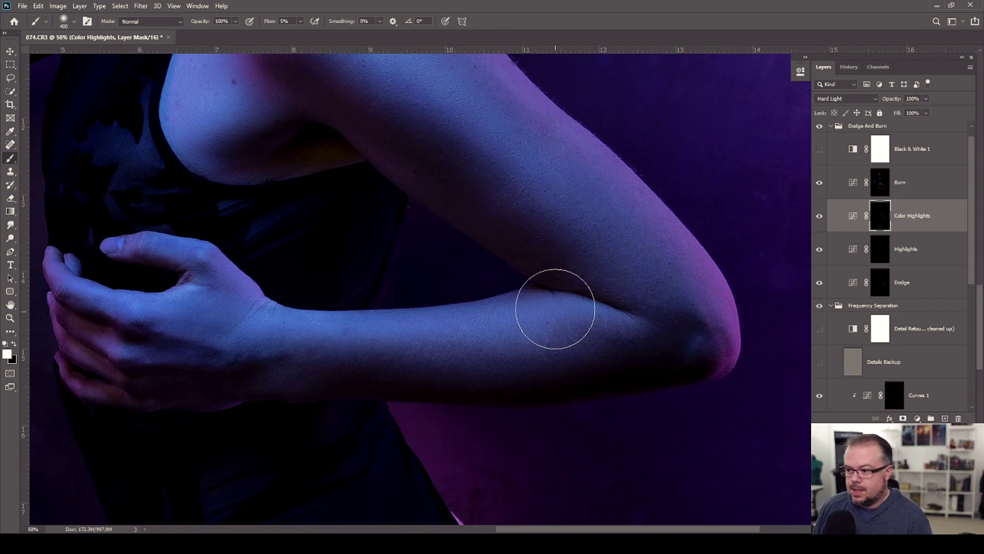
key(bracketleft)
key(bracketleft)
key(bracketleft)
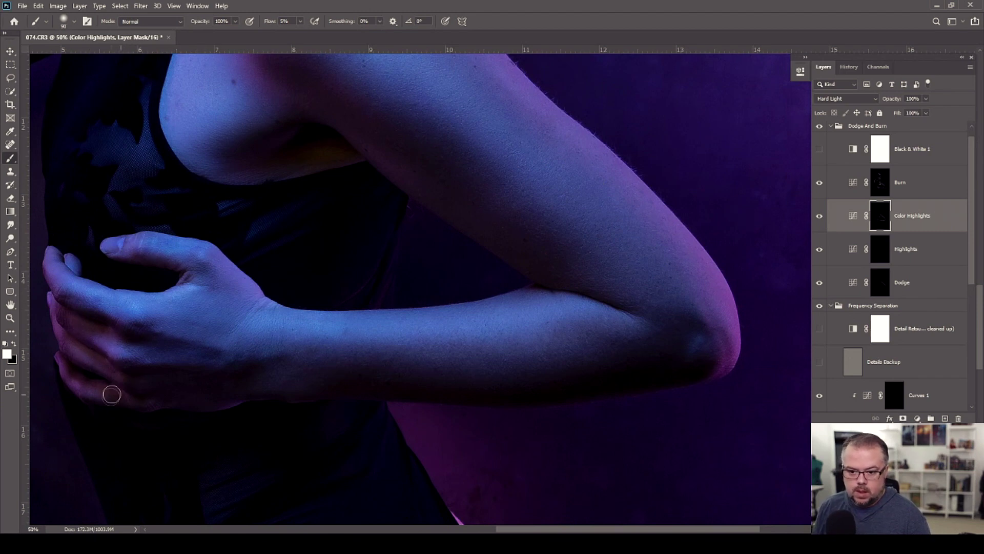
key(bracketleft)
key(bracketleft)
key(bracketleft)
key(bracketleft)
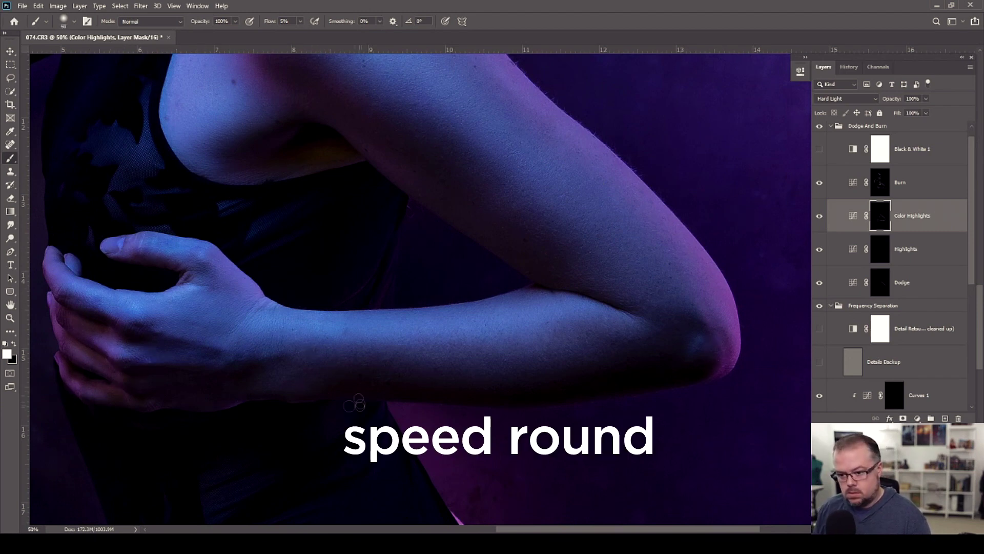
Paint color highlights on the cheek, jaw and temple with a 200–300 px brush at 5% flow.
key(bracketright)
key(bracketright)
key(bracketright)
key(bracketright)
key(bracketright)
key(bracketright)
key(bracketright)
key(bracketright)
key(bracketright)
key(bracketright)
drag(462, 205, 564, 427)
drag(418, 132, 488, 292)
drag(431, 264, 537, 458)
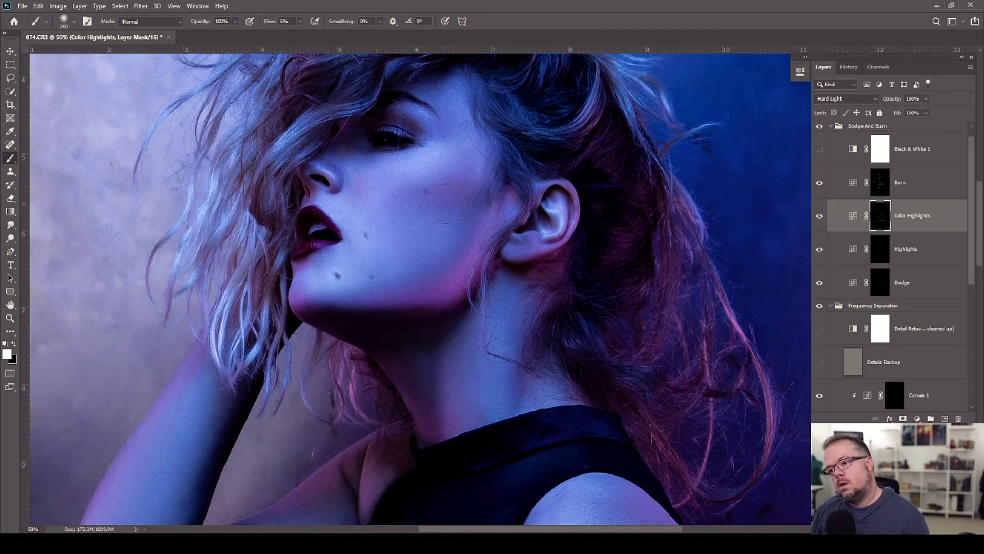
key(bracketleft)
key(bracketleft)
key(bracketleft)
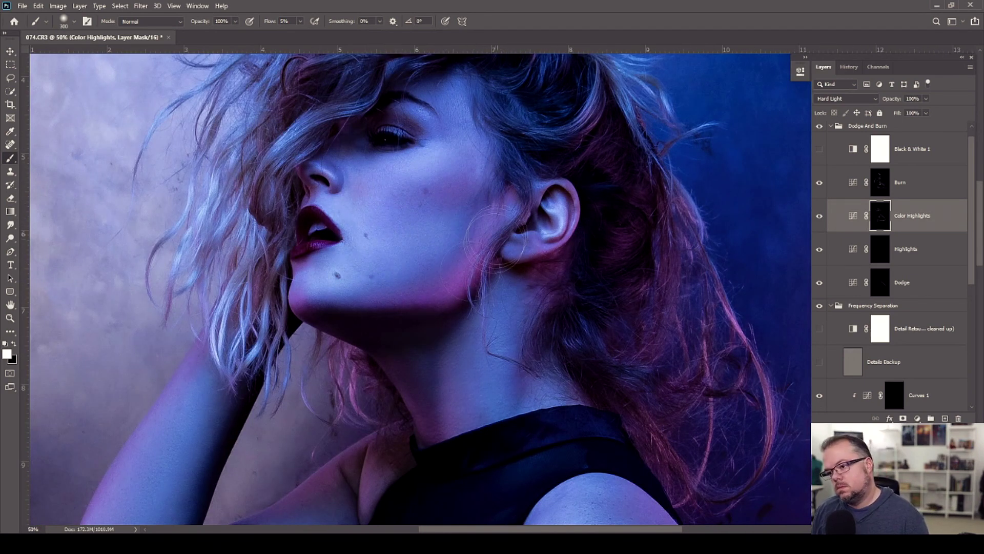
key(bracketright)
key(bracketright)
key(bracketright)
Paint color highlights into the hair with a 100–175 px brush at 20% flow.
key(ctrl+0)
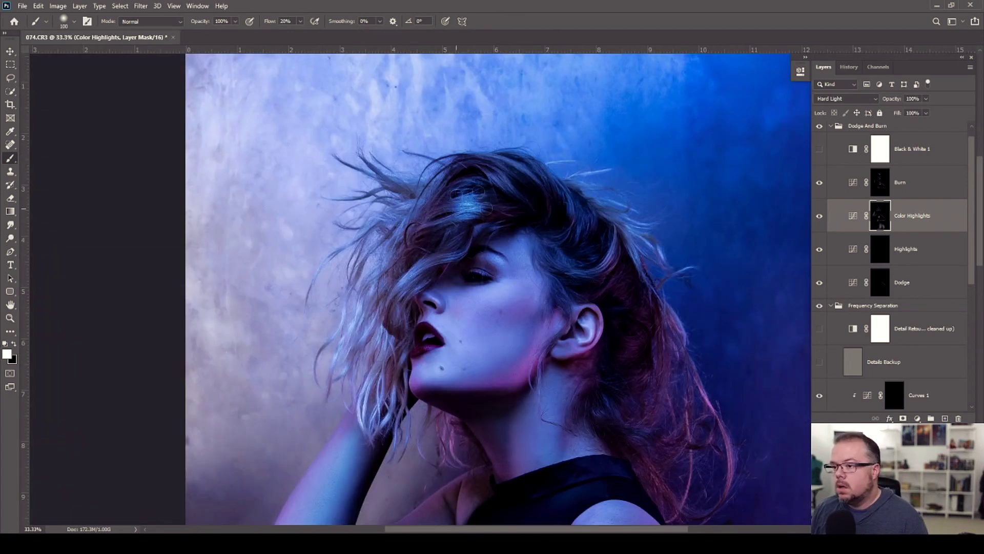
drag(380, 367, 369, 421)
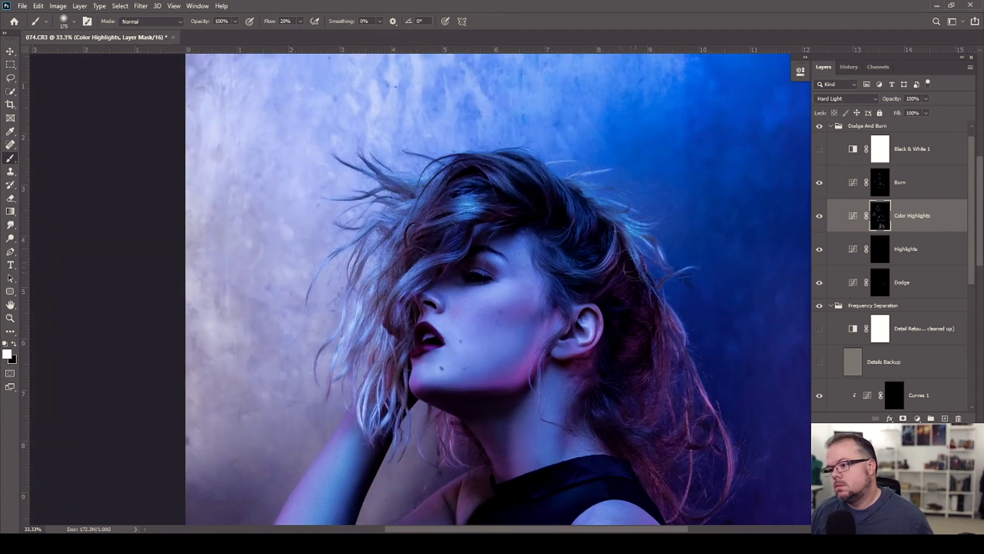
key(x)
Brighten the hair on the Dodge mask with a 175 px white brush at 3% flow.
key(ctrl+plus)
key(ctrl+plus)
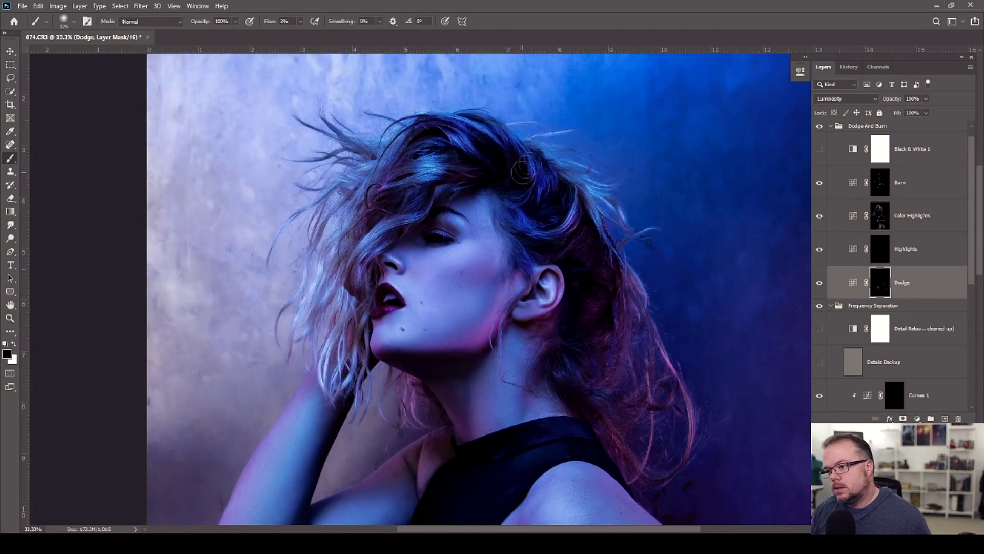
key(x)
mouse_move(430, 487)
mouse_down()
mouse_move(410, 379)
mouse_move(386, 320)
mouse_move(301, 458)
mouse_up()
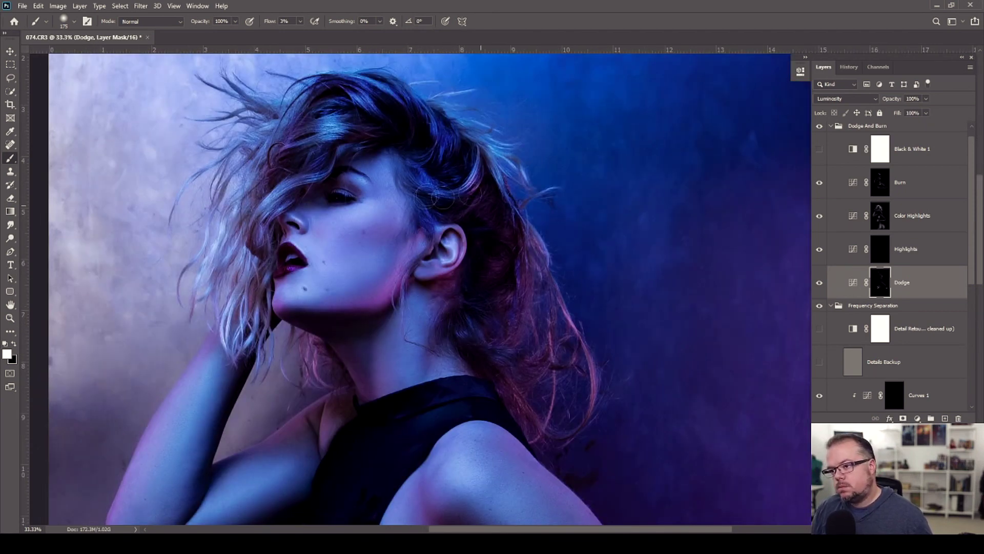